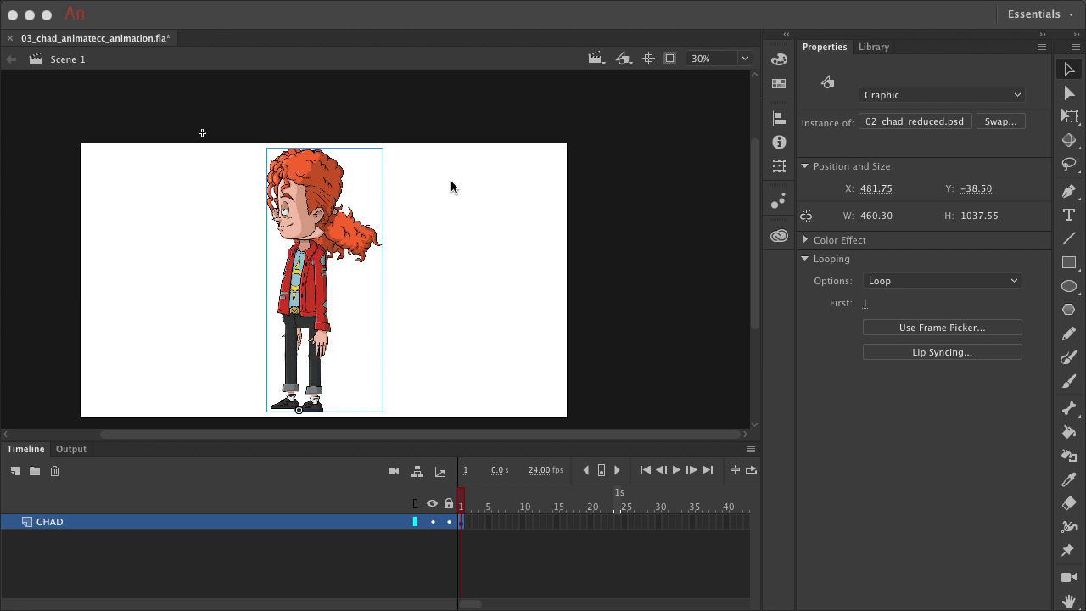
- Dock the Timeline as a wider column left of the stage and select the CHAD layer
left_click(36, 452)
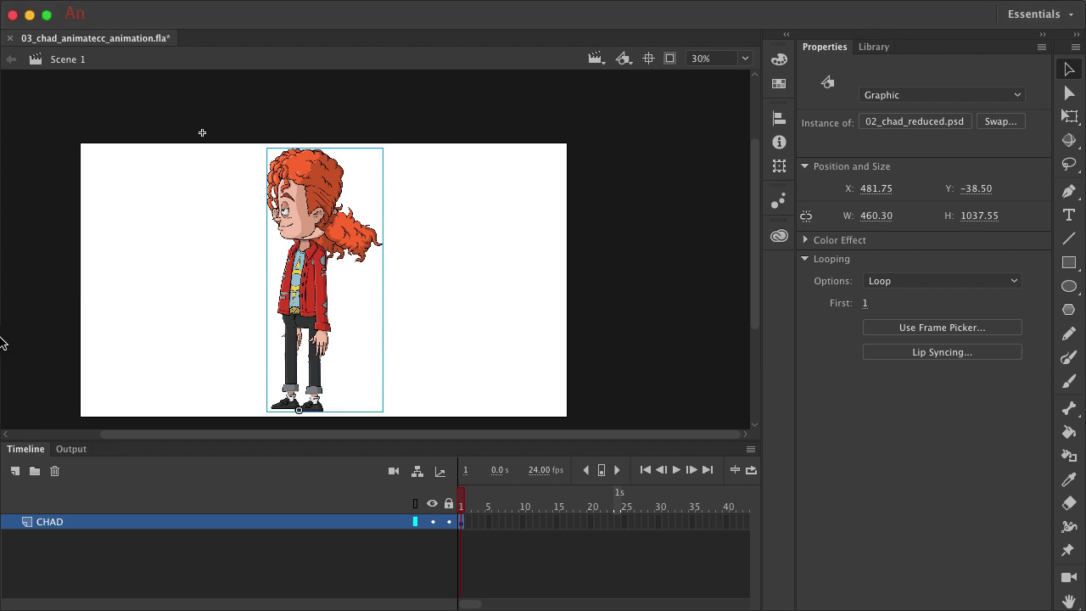
left_click_drag(22, 450, 5, 389)
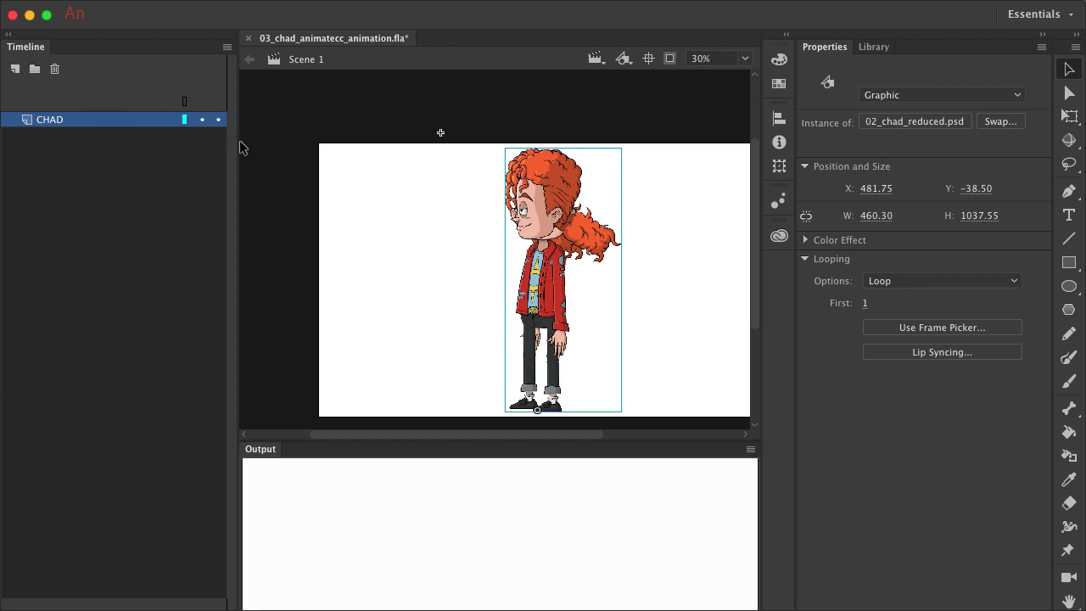
left_click_drag(235, 141, 202, 163)
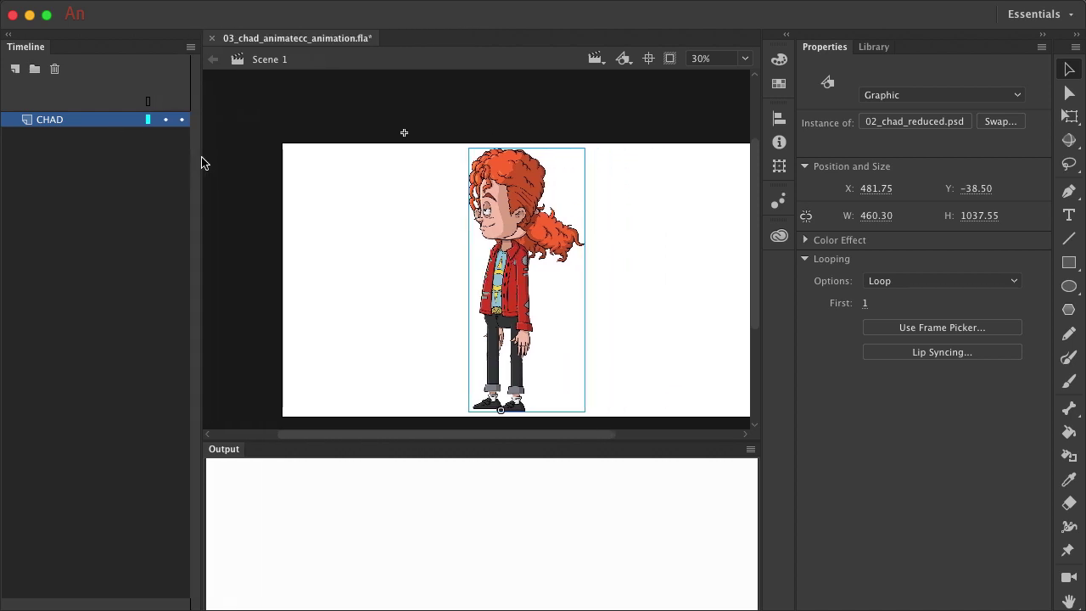
left_click(37, 124)
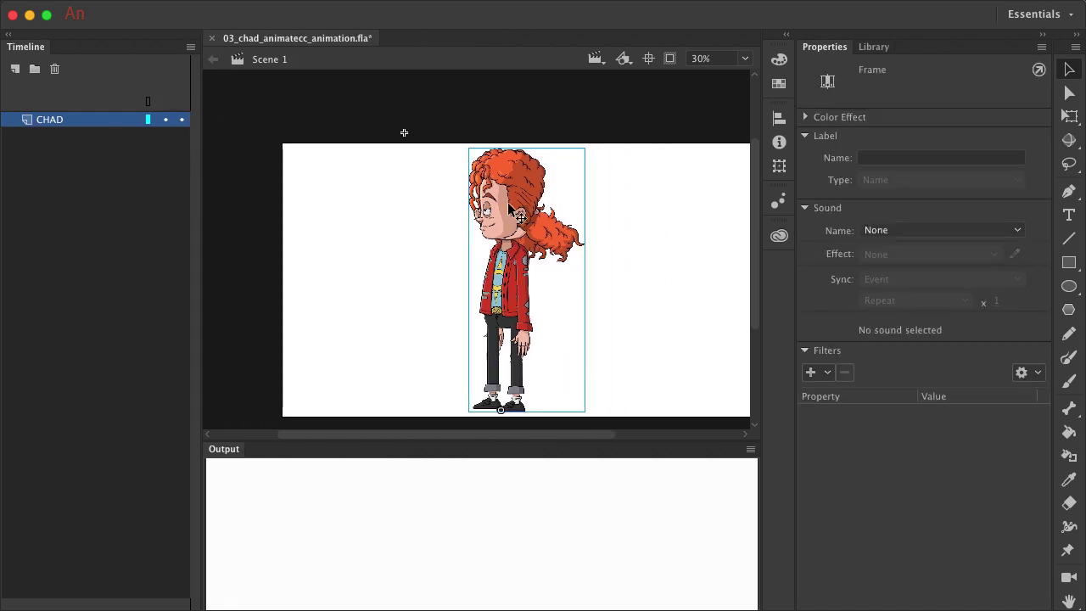
- Open the CHAD graphic for editing and close the Output panel
double_click(519, 218)
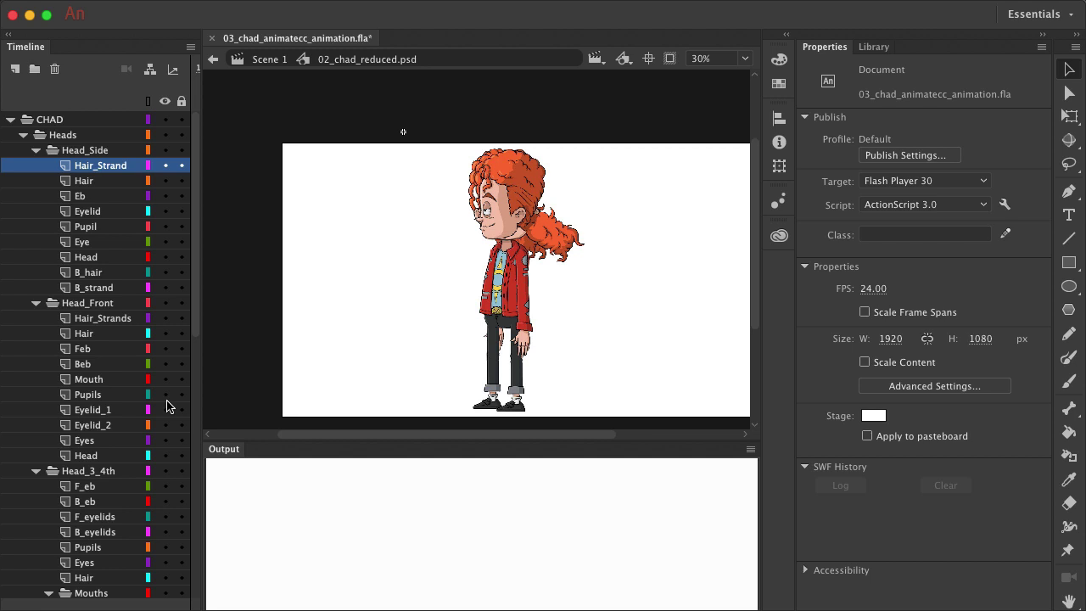
left_click(750, 449)
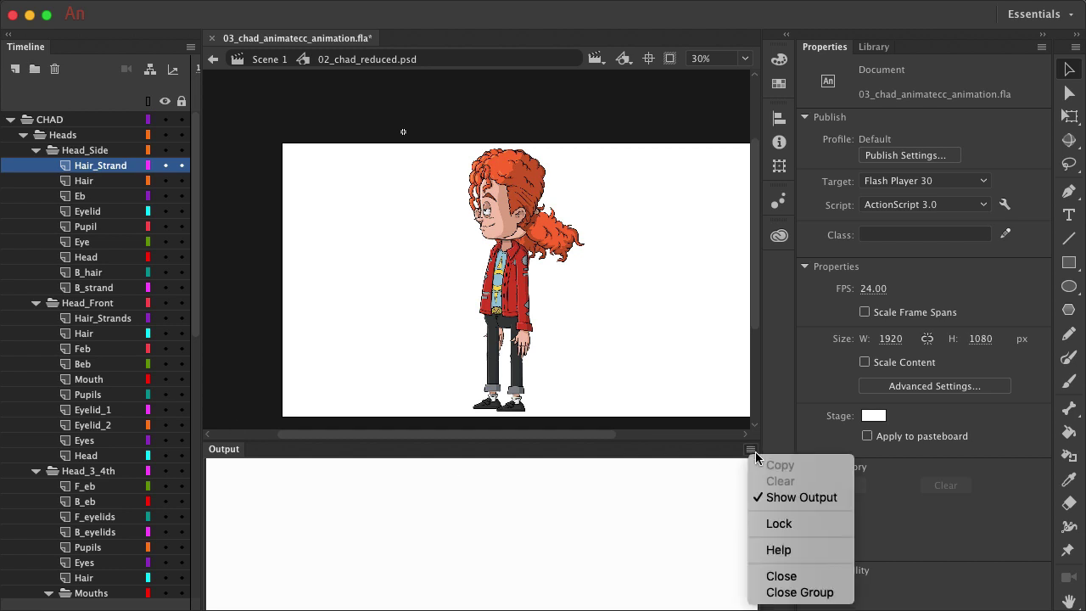
left_click(797, 572)
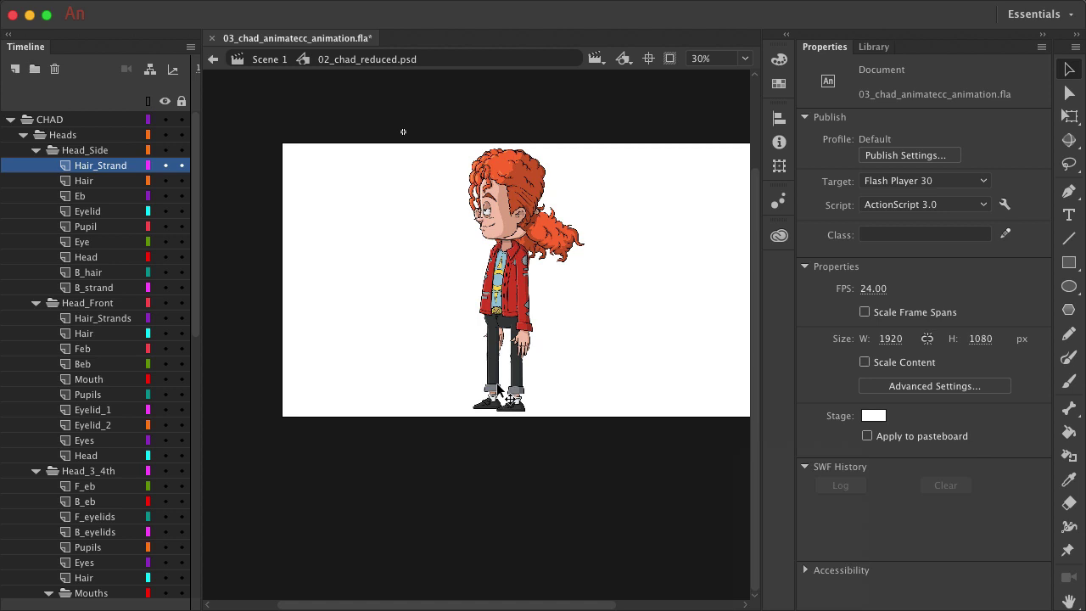
scroll(500, 388, "right", 4)
scroll(496, 389, "left", 3)
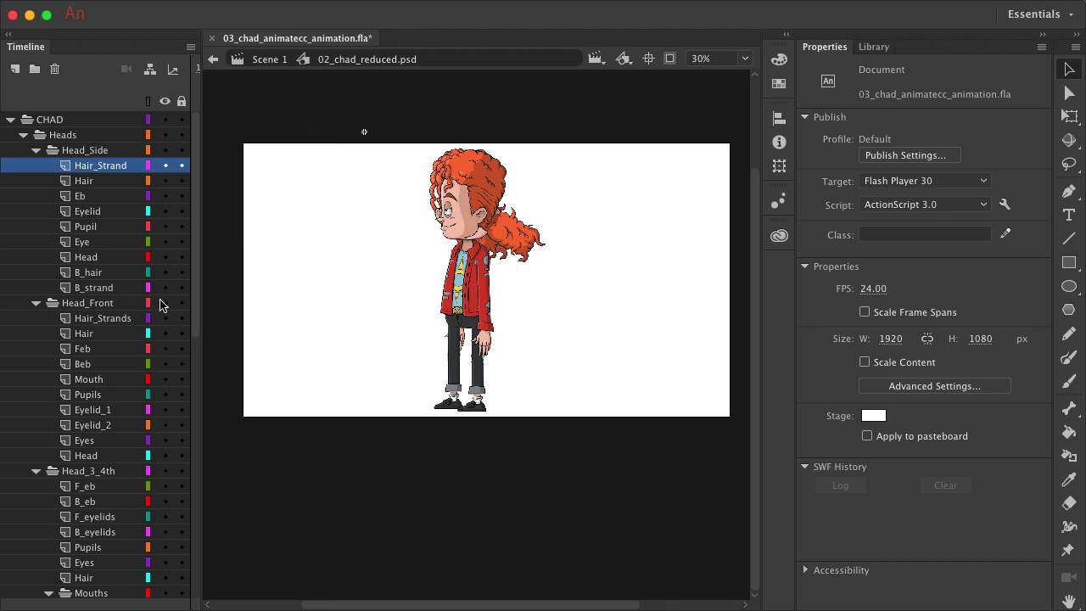
- Browse the Head_Side, Head_Front and Head_3_4th folders in the Timeline
left_click(92, 185)
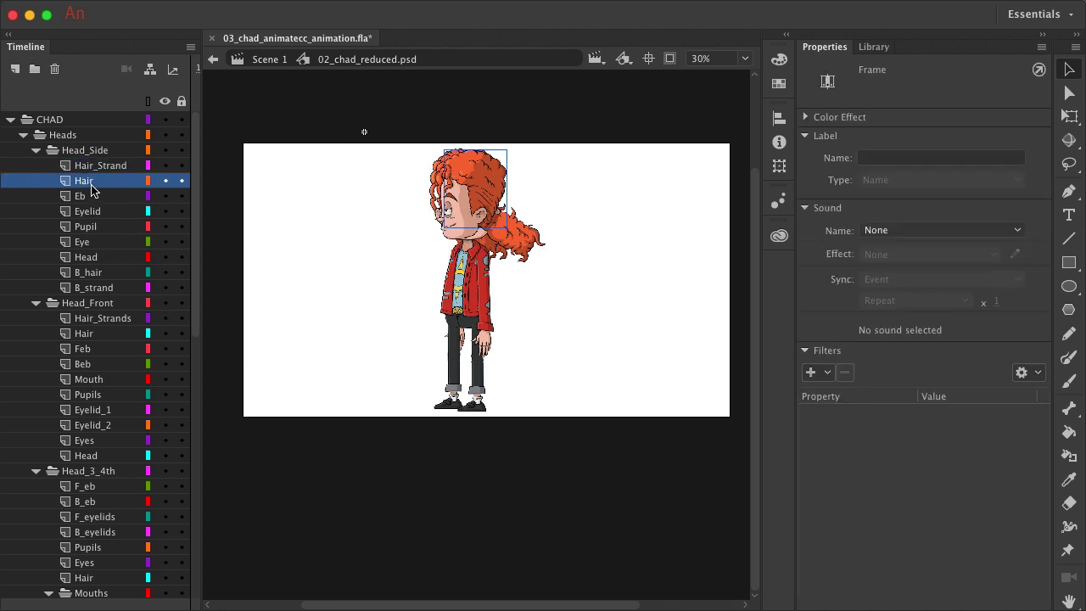
left_click(83, 156)
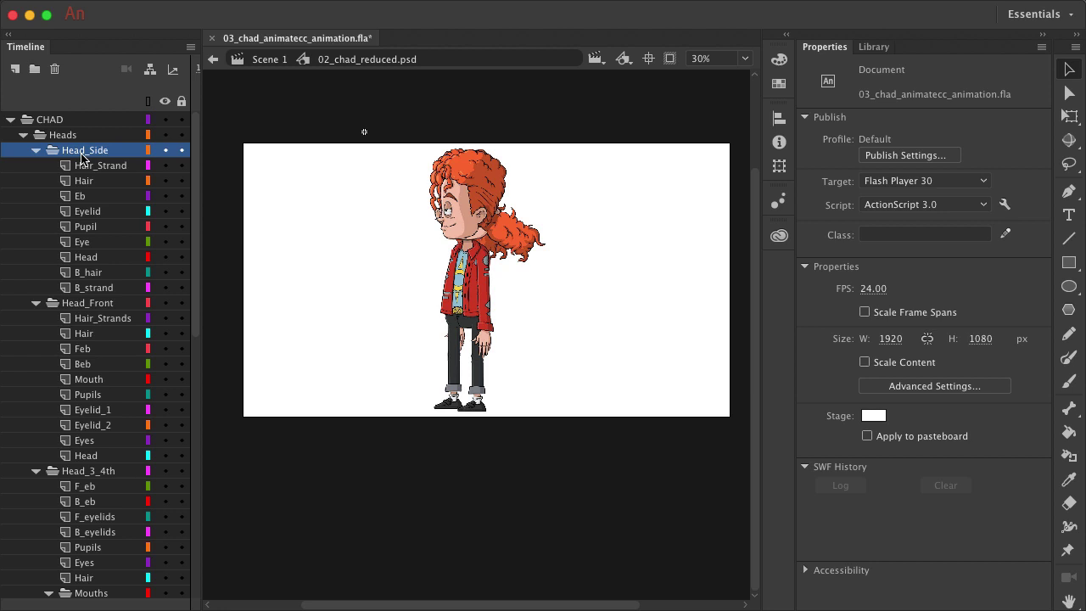
left_click(82, 306)
scroll(93, 432, "down", 3)
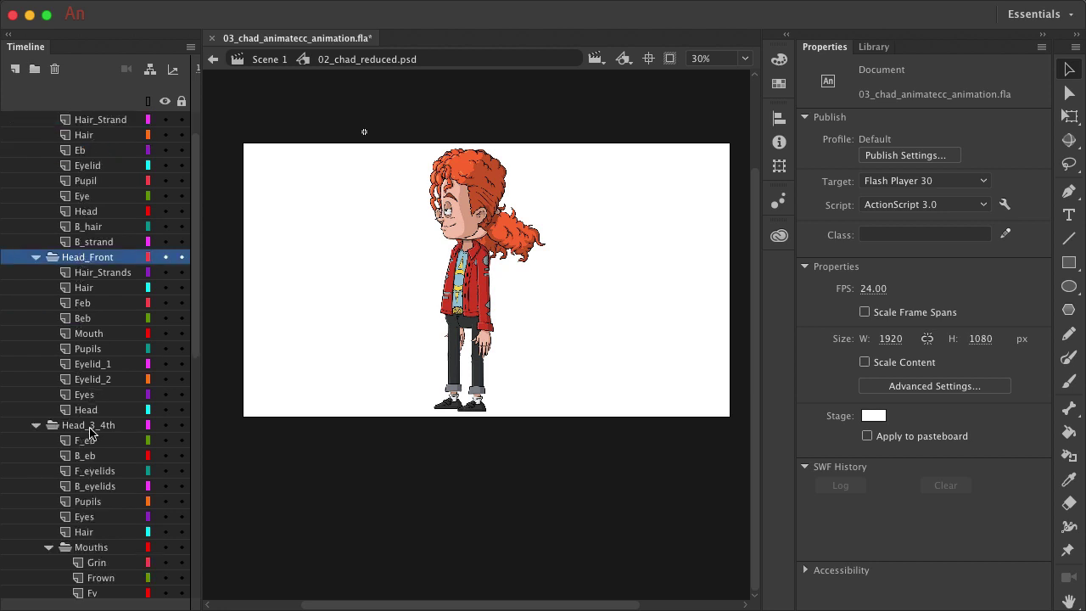
left_click(93, 427)
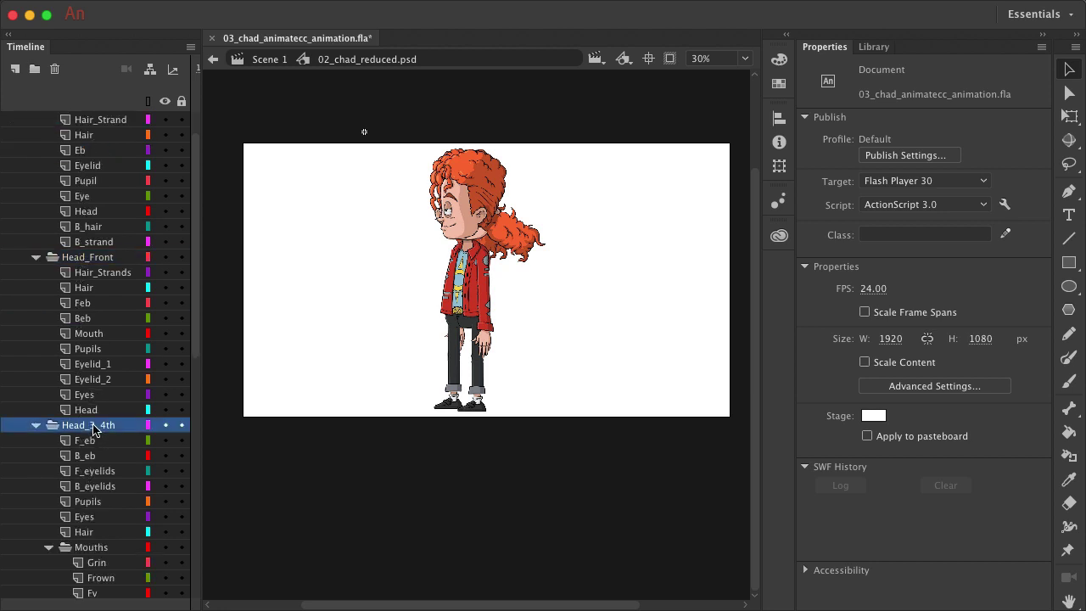
scroll(94, 430, "down", 4)
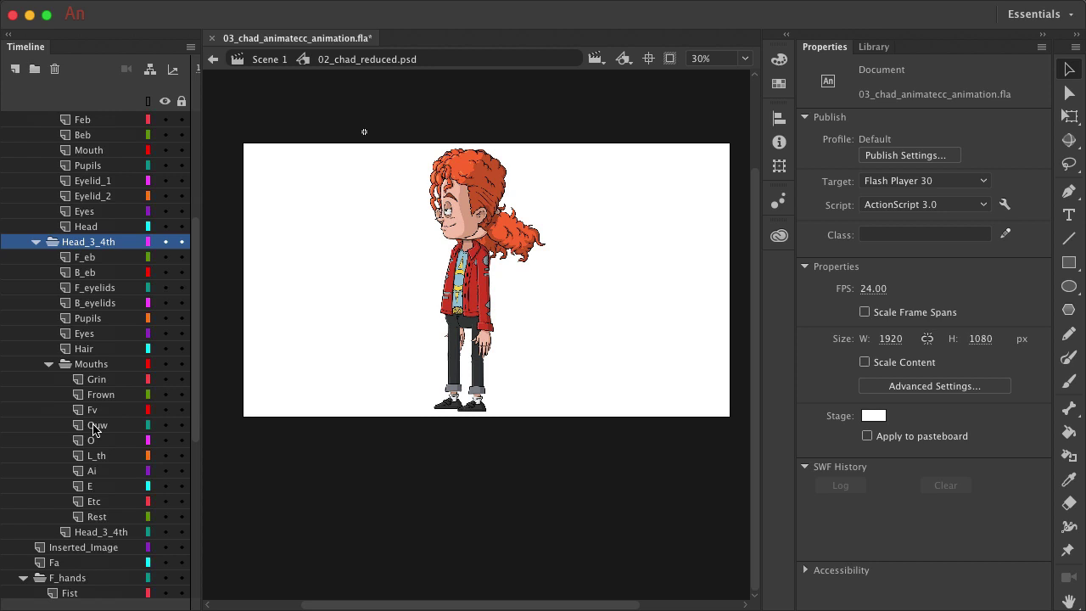
scroll(93, 431, "up", 4)
scroll(94, 431, "up", 1)
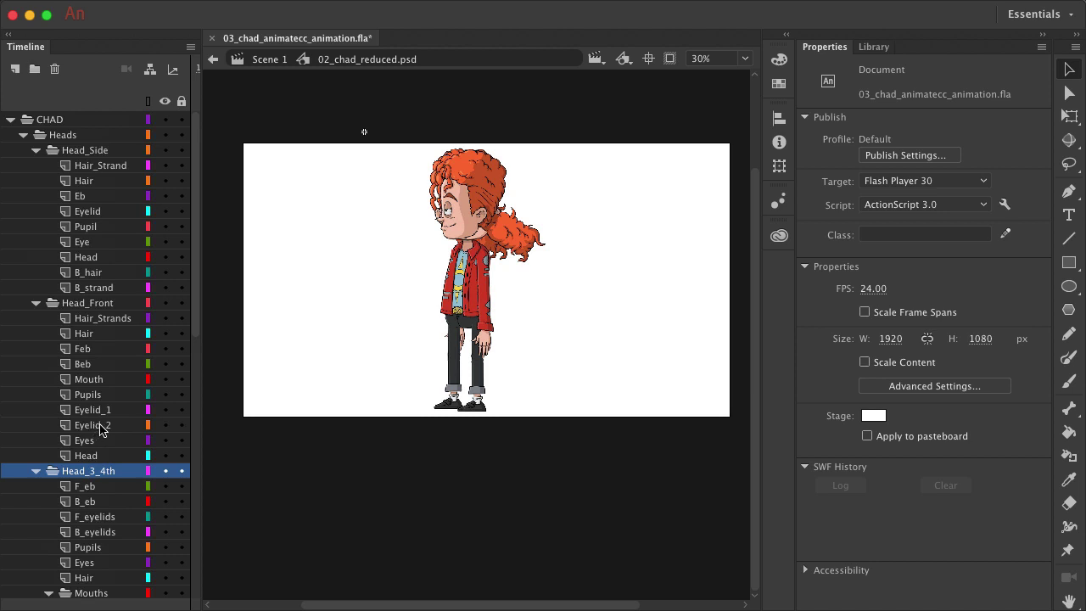
- Copy the nine side-head layers, Hair_Strand to B_strand, and name a new Graphic symbol 'Head Side'
left_click(91, 167)
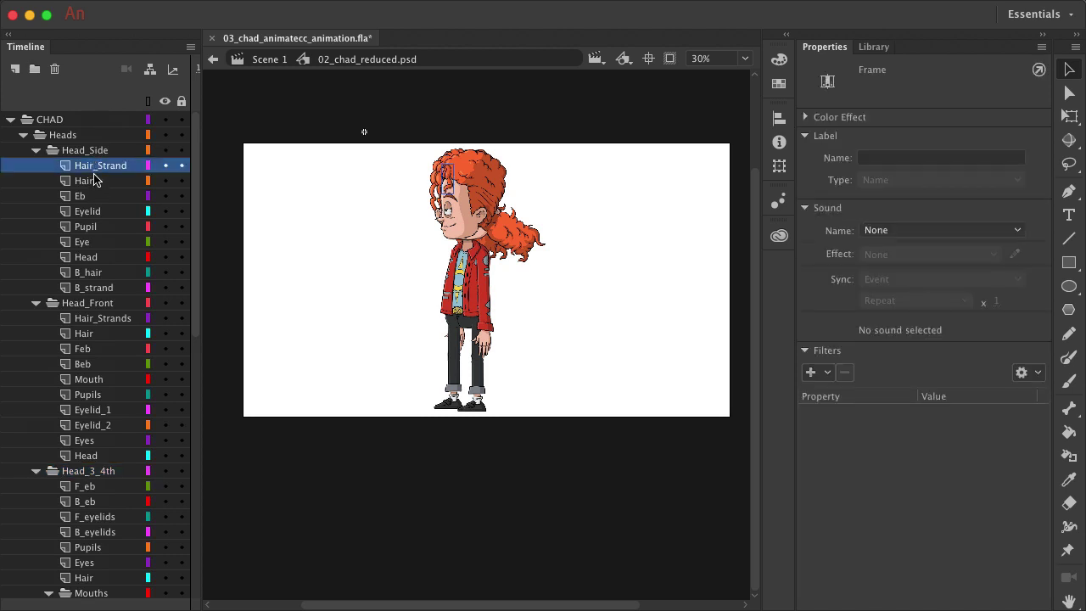
left_click(90, 290, "shift")
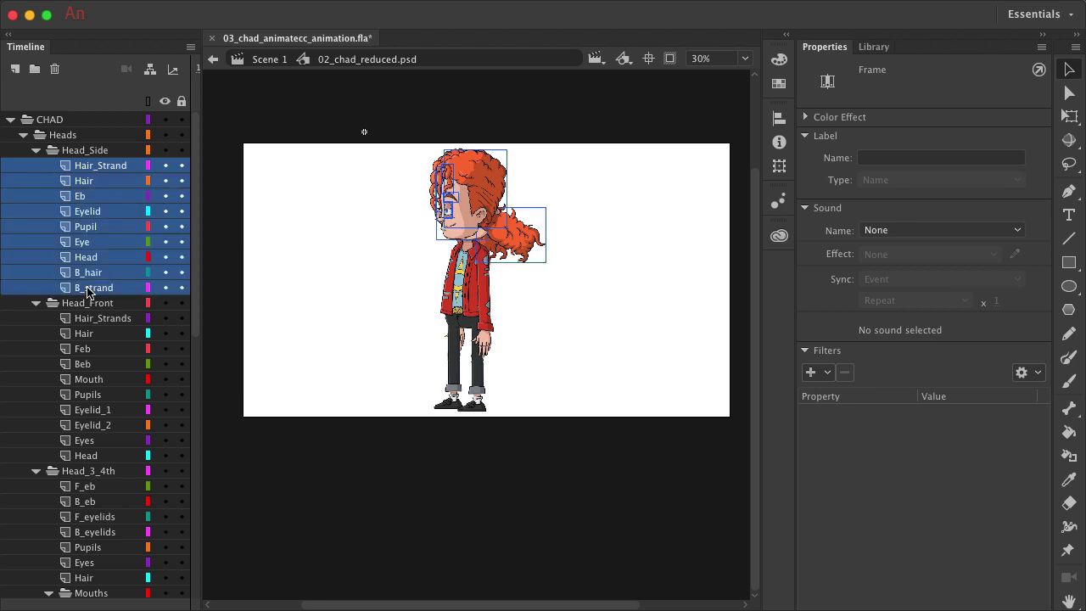
right_click(89, 213)
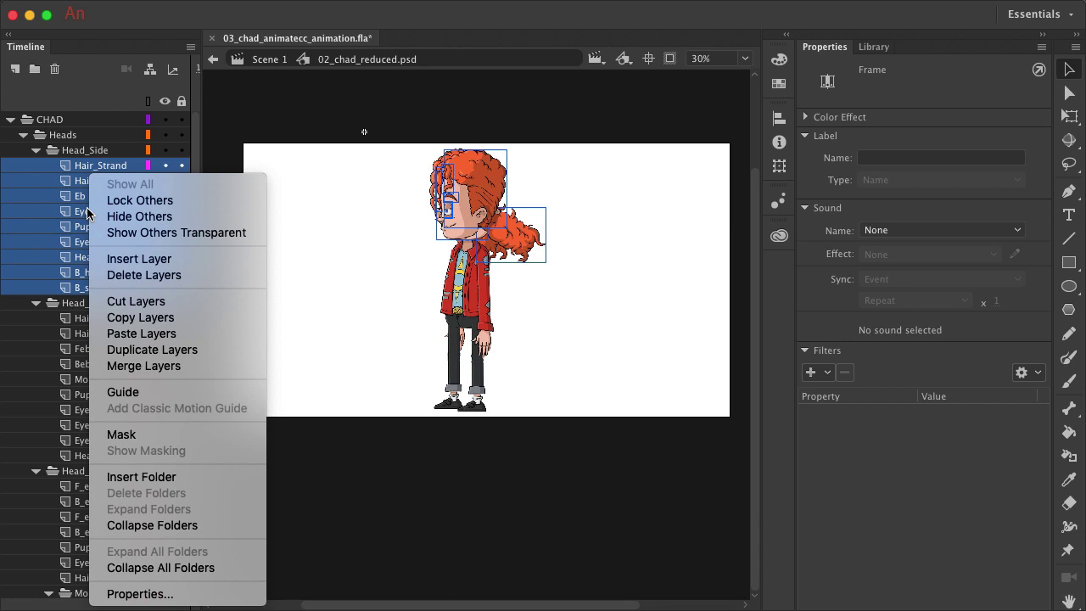
left_click(190, 319)
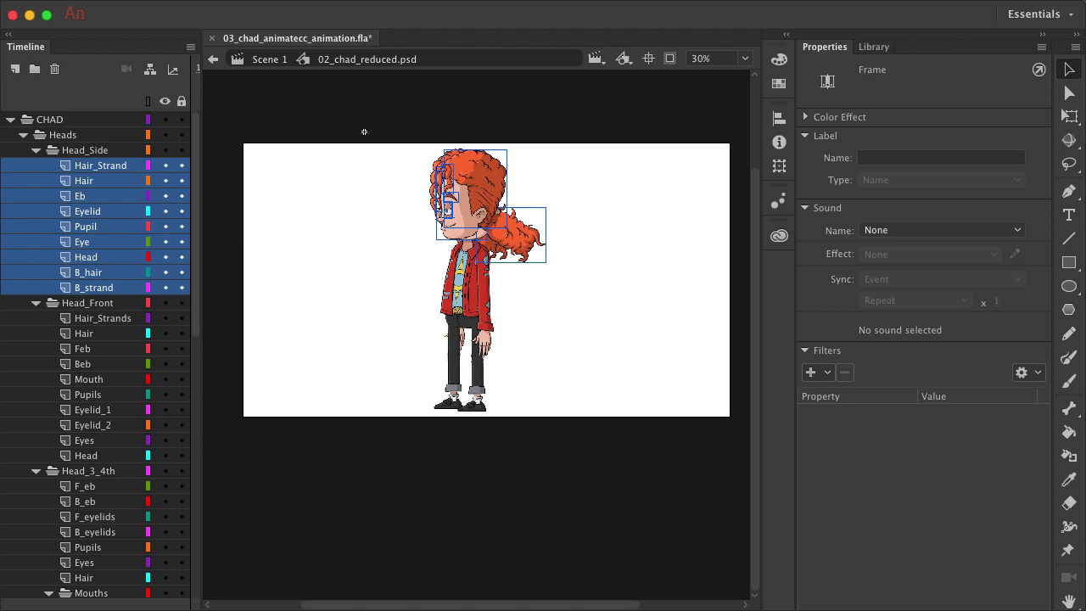
key("super+F8")
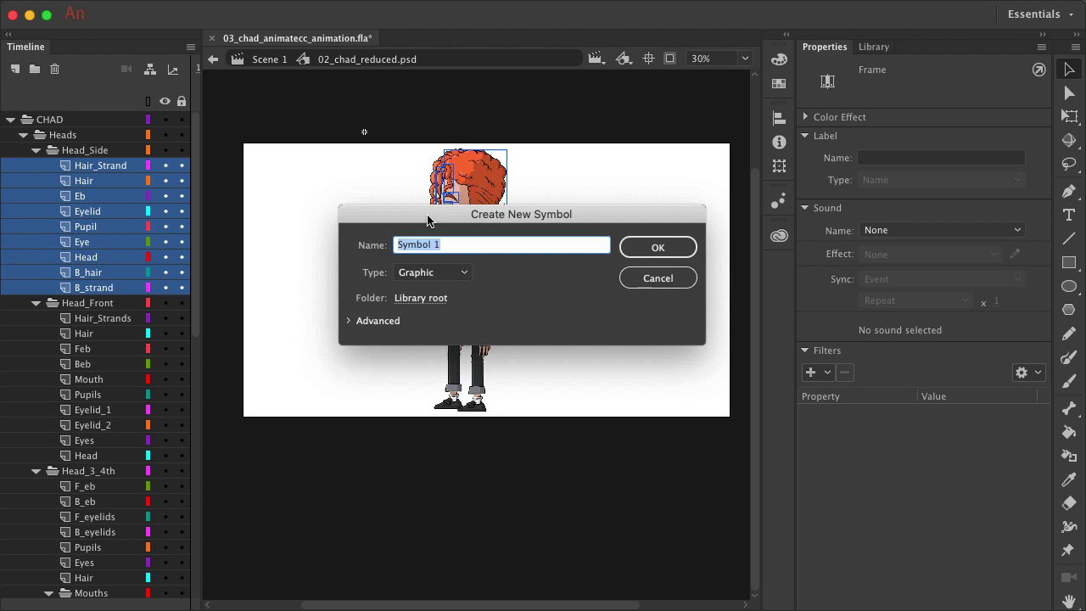
type("Head Side")
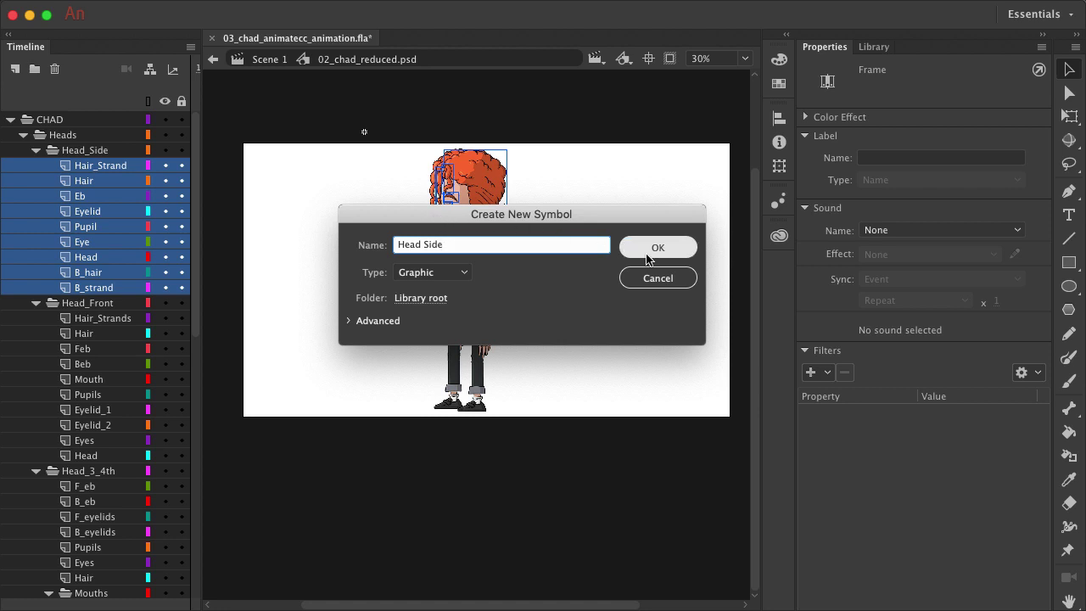
- Paste the side-head layers into the new Head Side symbol and delete the empty Layer_1
left_click(654, 251)
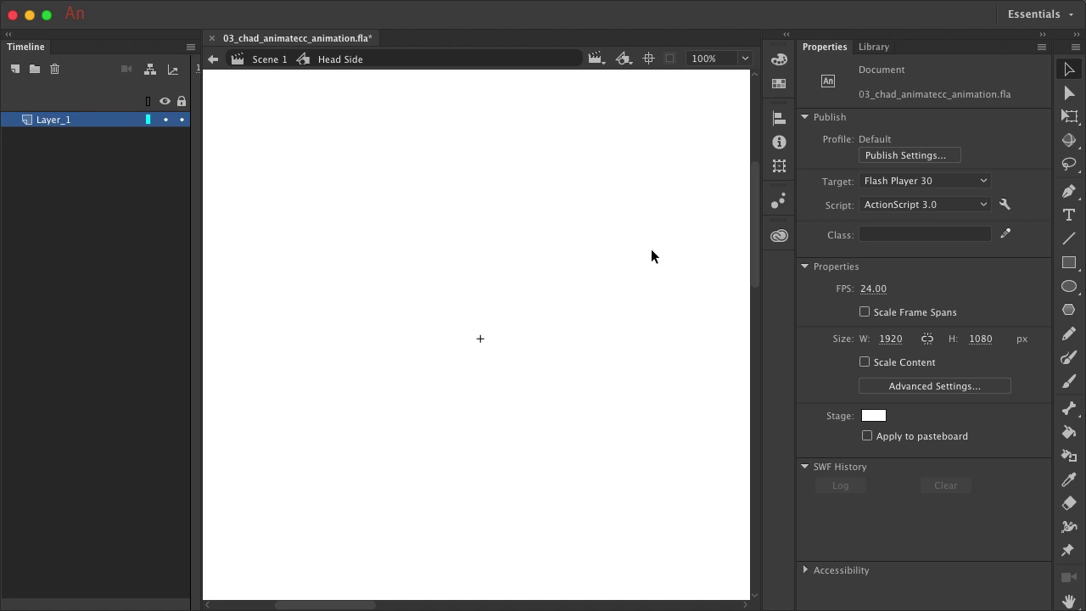
right_click(68, 124)
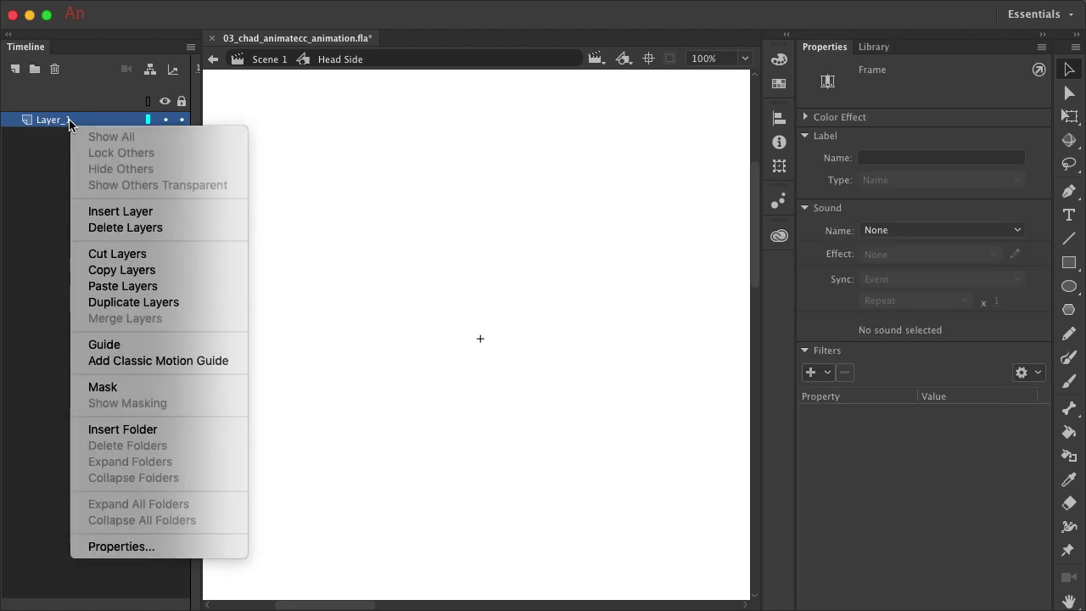
left_click(122, 286)
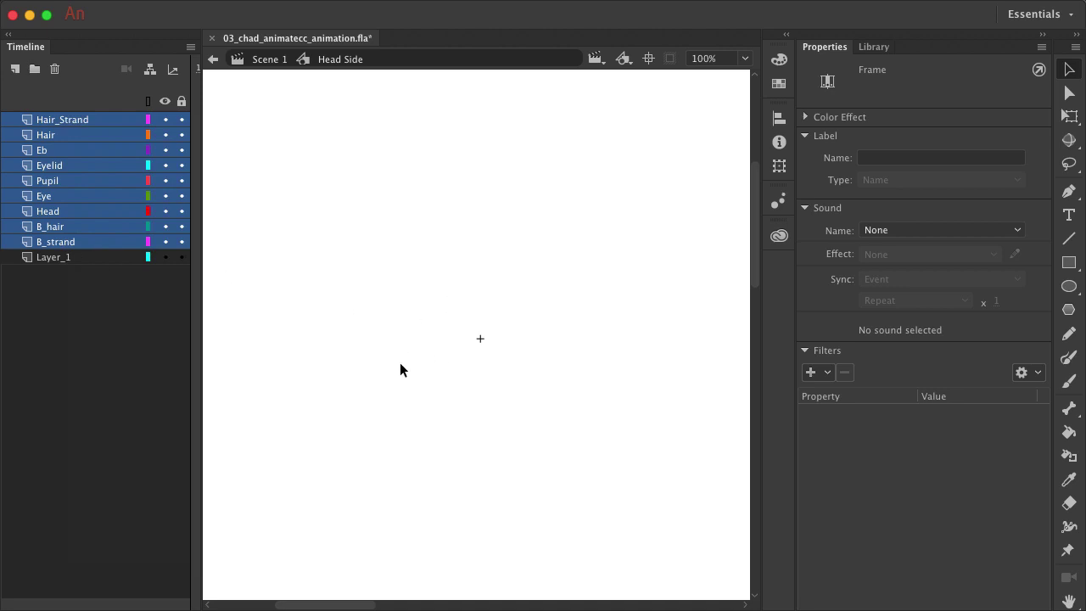
left_click(78, 258)
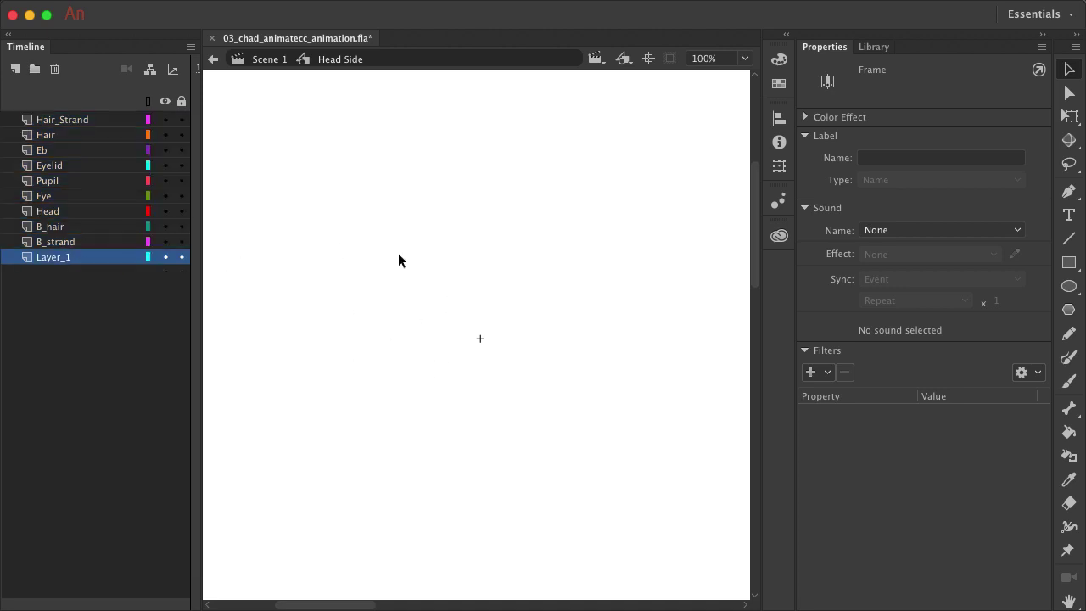
left_click(55, 70)
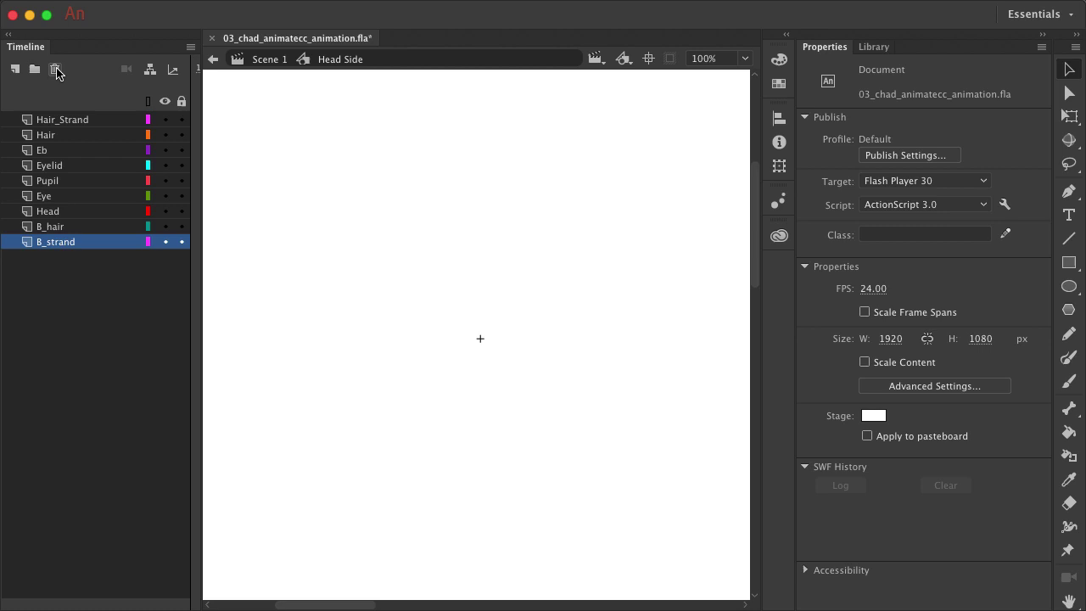
- Re-enter CHAD, copy the ten Head_Front layers, and name a new Graphic symbol 'Head Front'
left_click(269, 59)
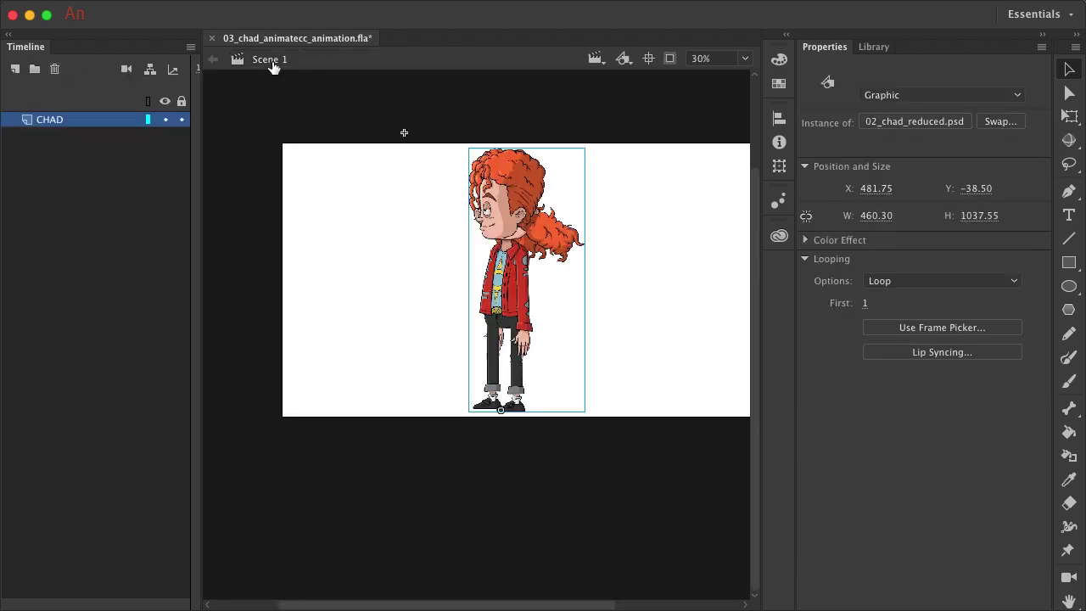
double_click(511, 183)
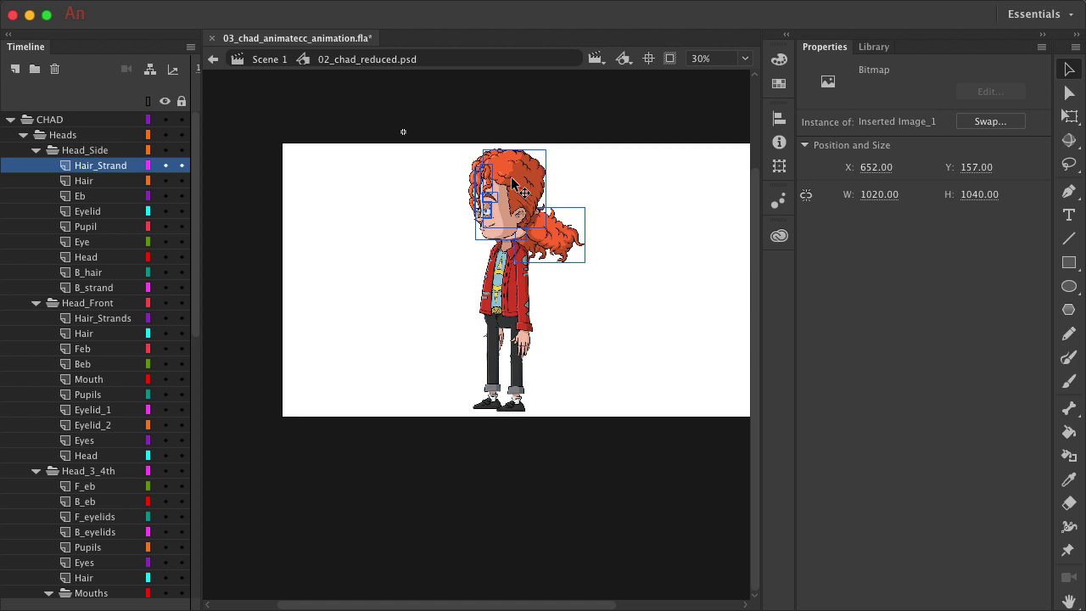
left_click(101, 321)
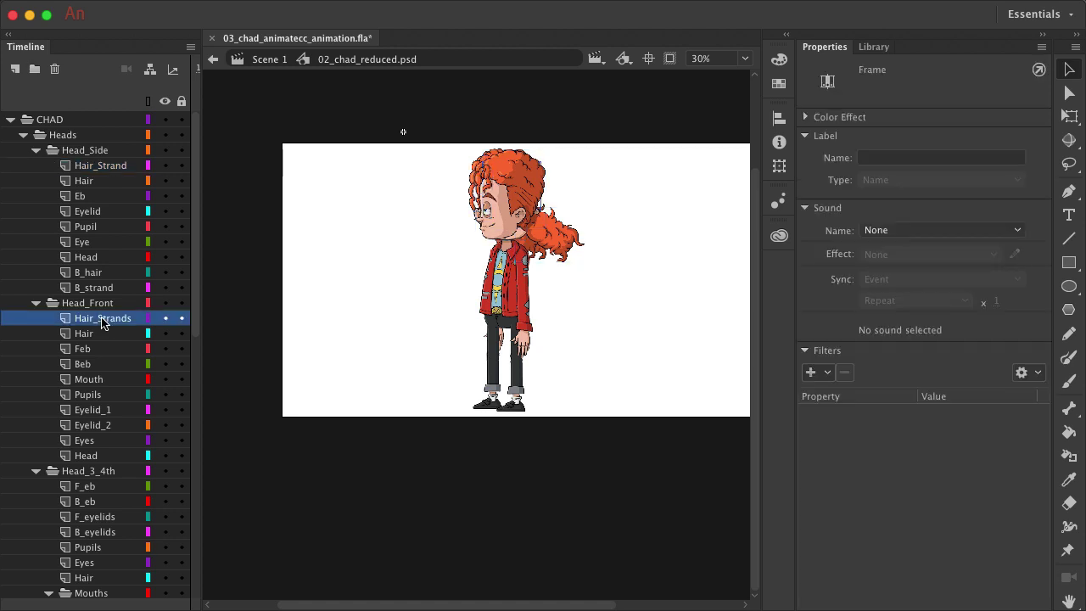
left_click(89, 456, "shift")
right_click(88, 460)
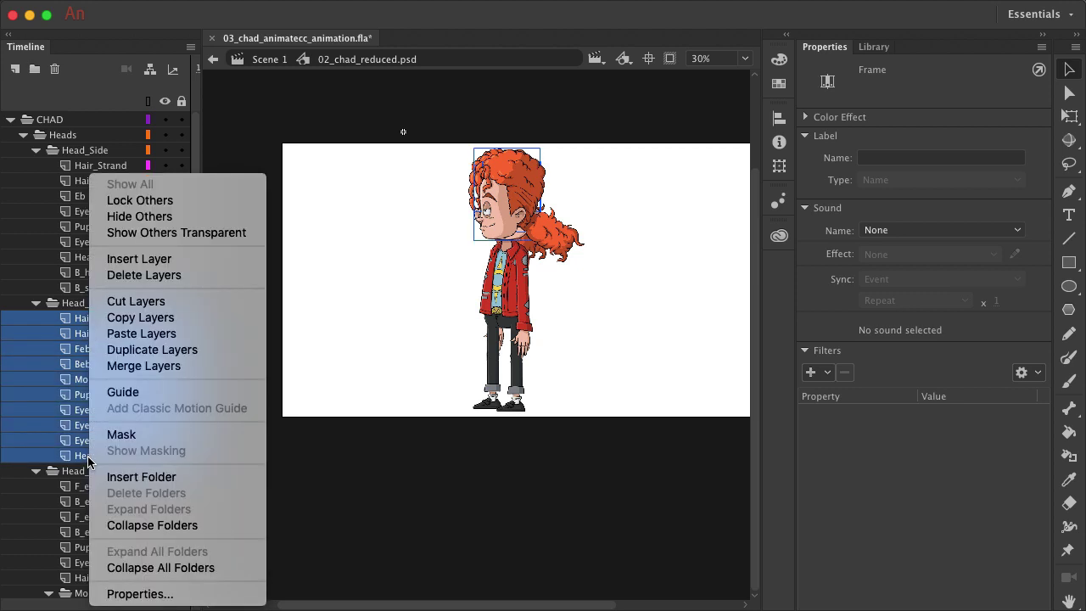
left_click(121, 323)
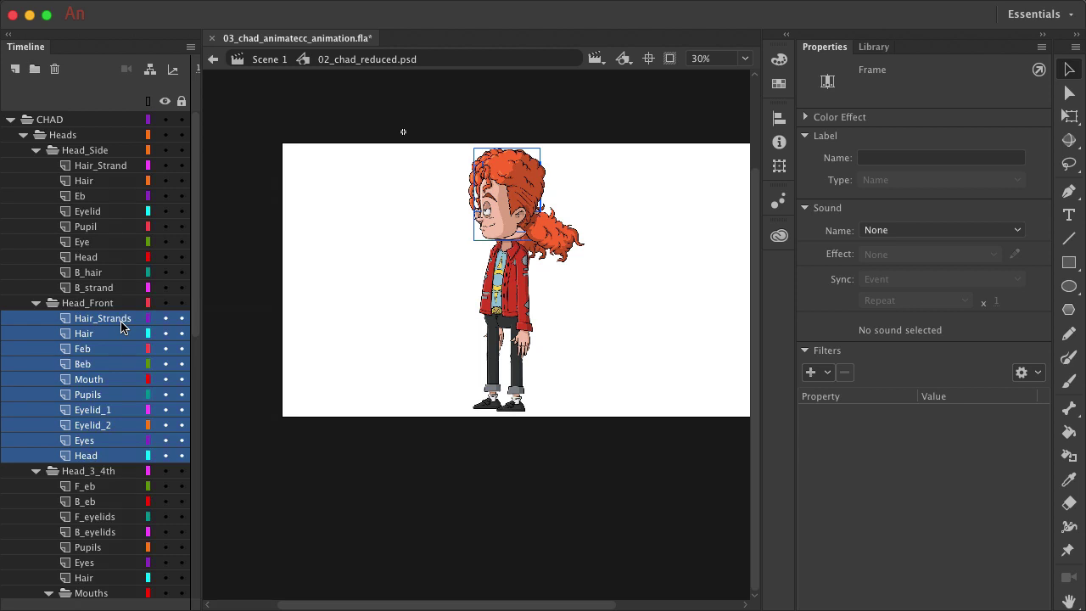
key("super+F8")
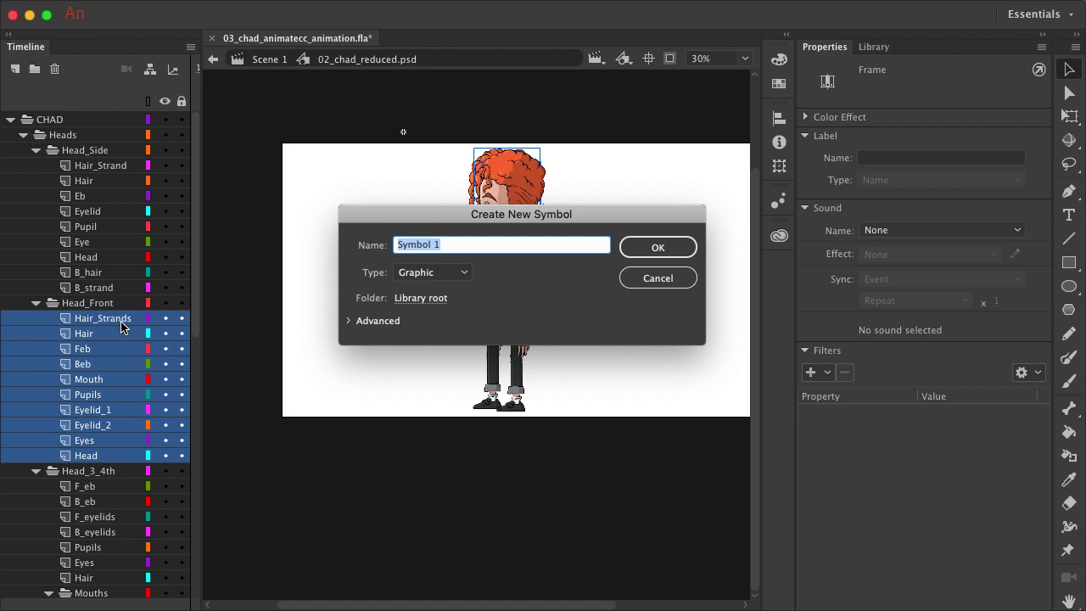
type("Head Front")
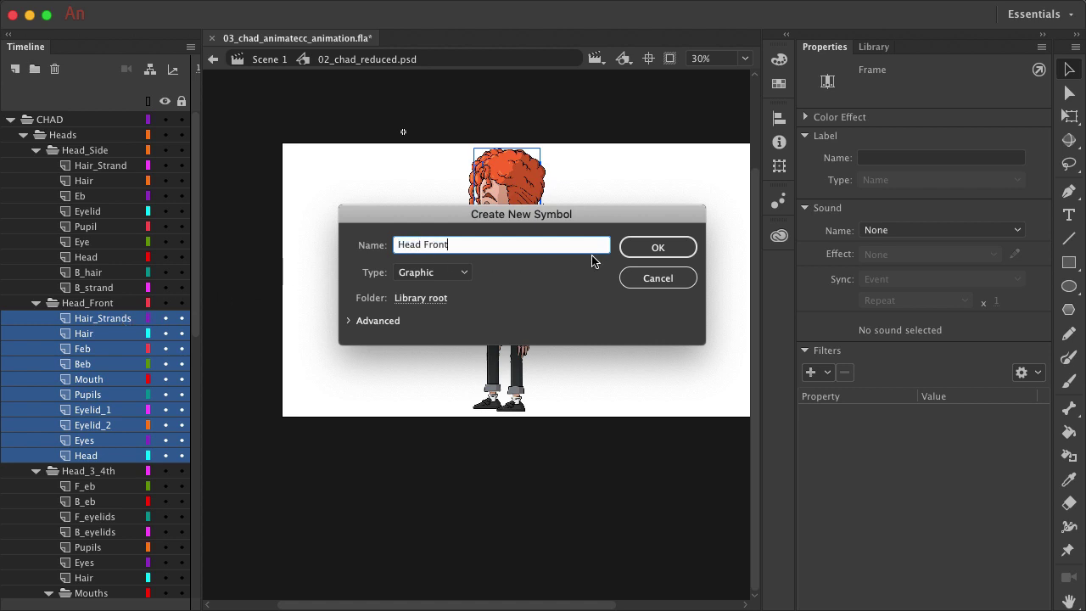
- Paste the front-head layers into Head Front, delete the empty Layer_1, and return to Scene 1
left_click(636, 247)
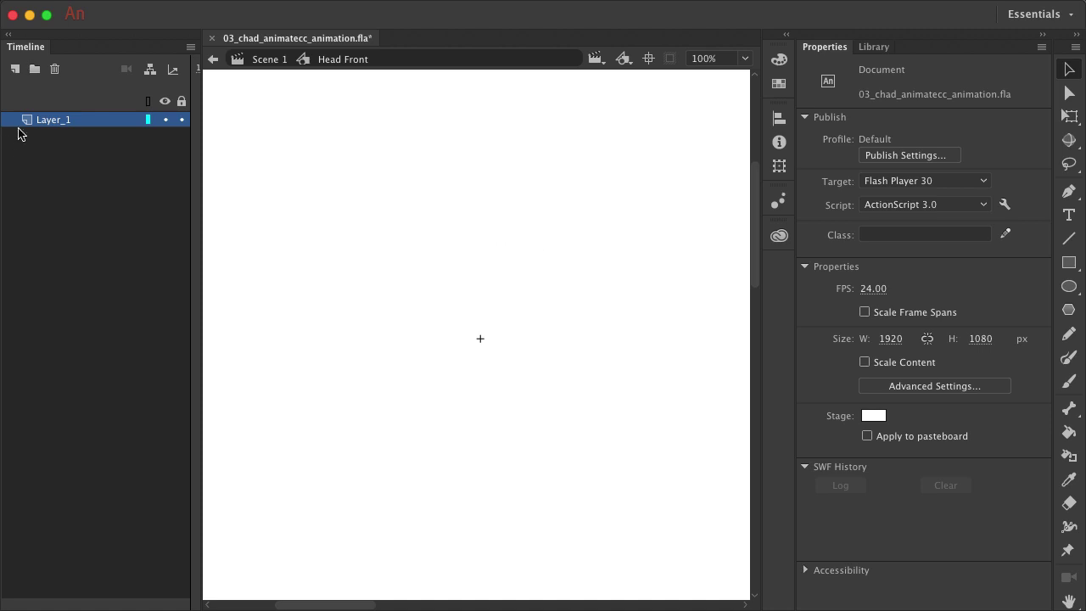
right_click(73, 123)
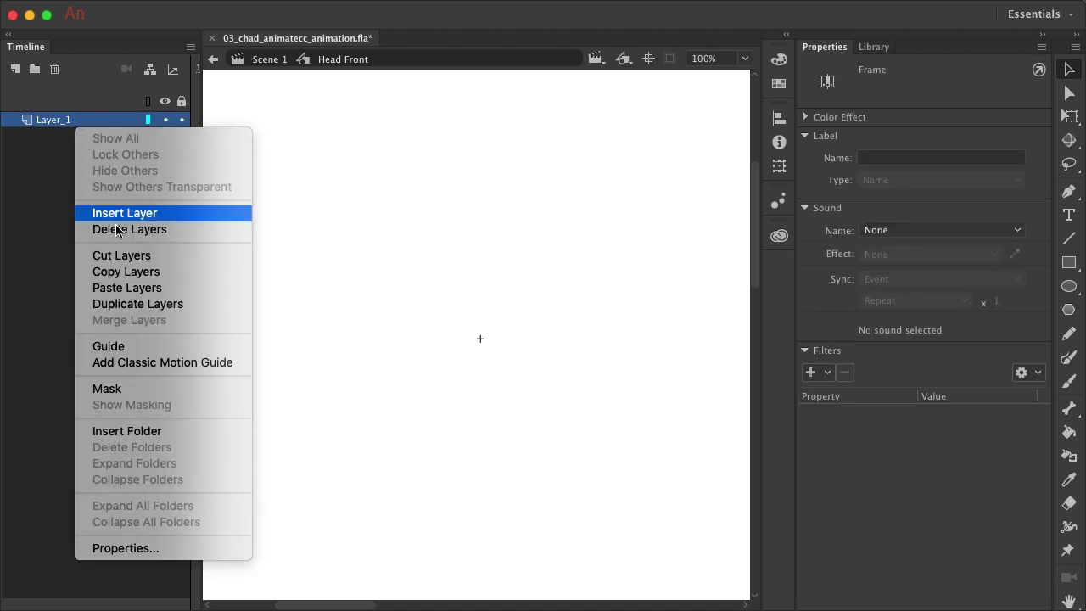
left_click(126, 288)
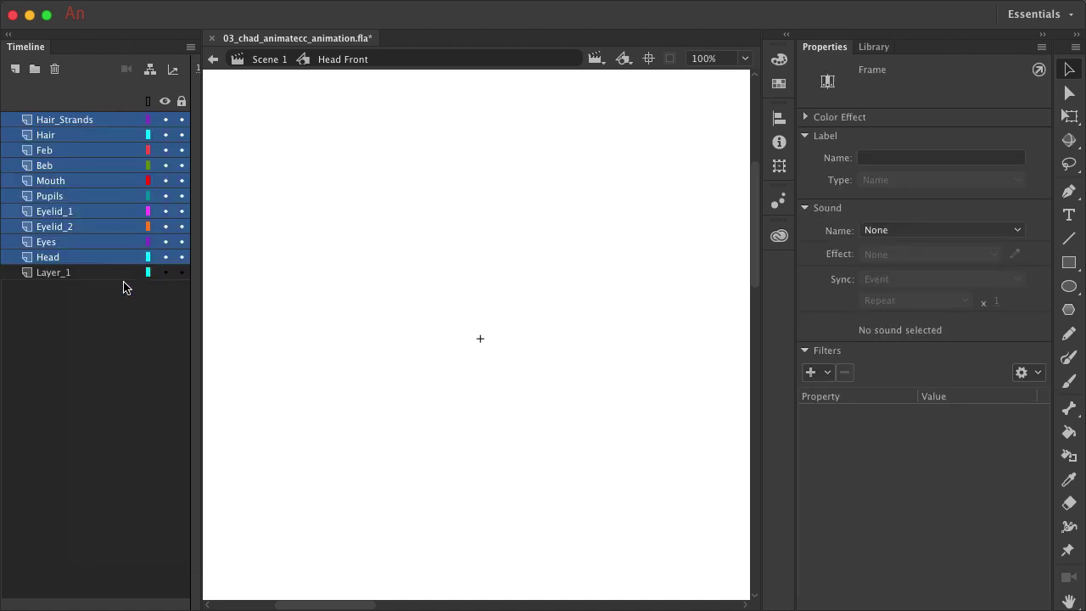
left_click(103, 279)
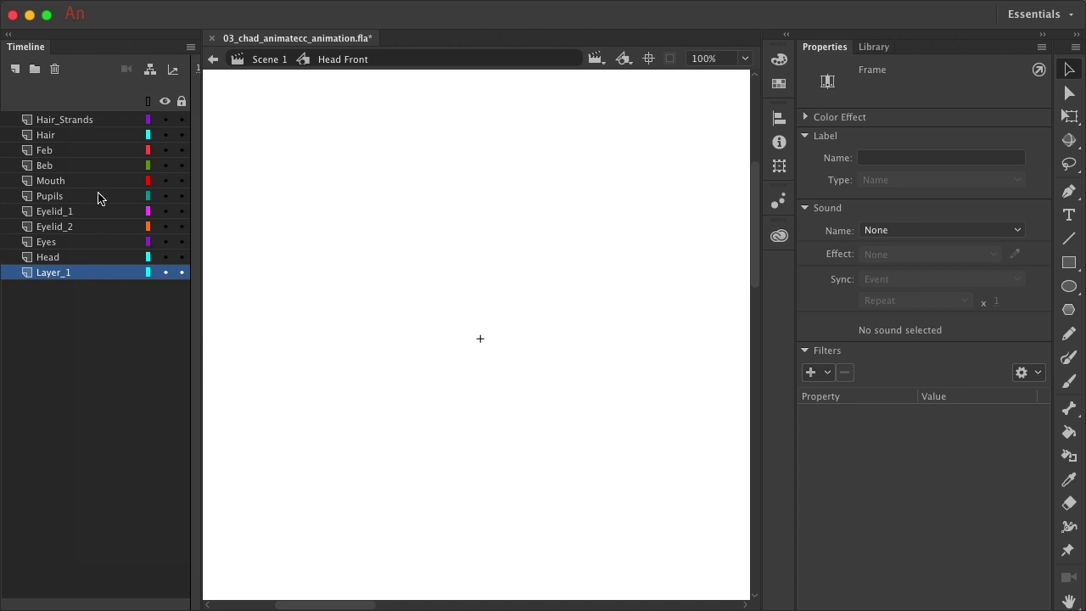
left_click(56, 71)
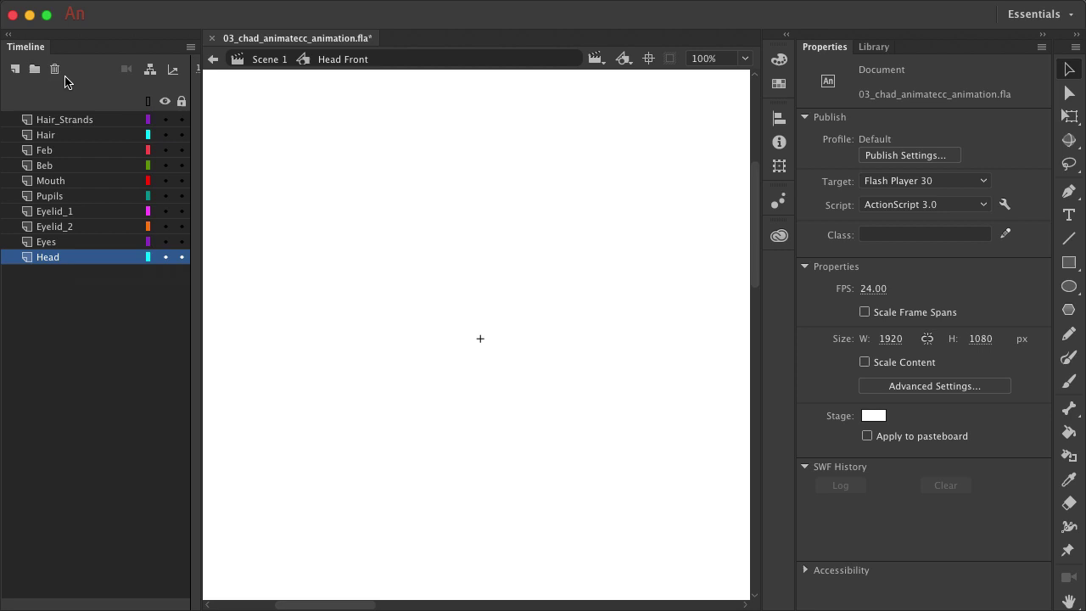
left_click(259, 63)
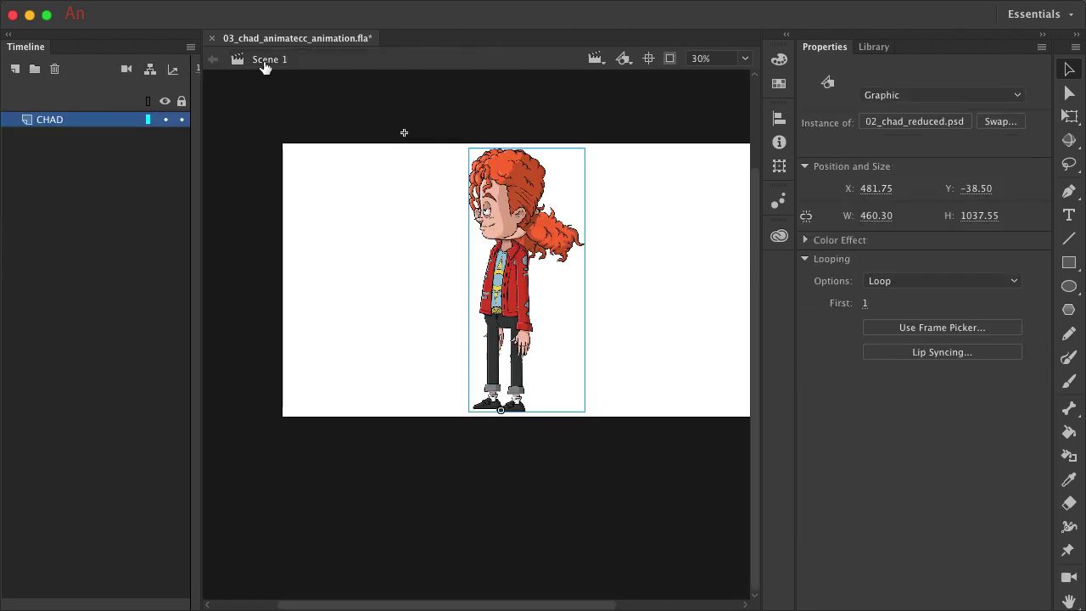
- Inside 02_chad_reduced.psd, copy the three-quarter head layers F_eb through Head_3_4th and begin a new symbol
double_click(516, 196)
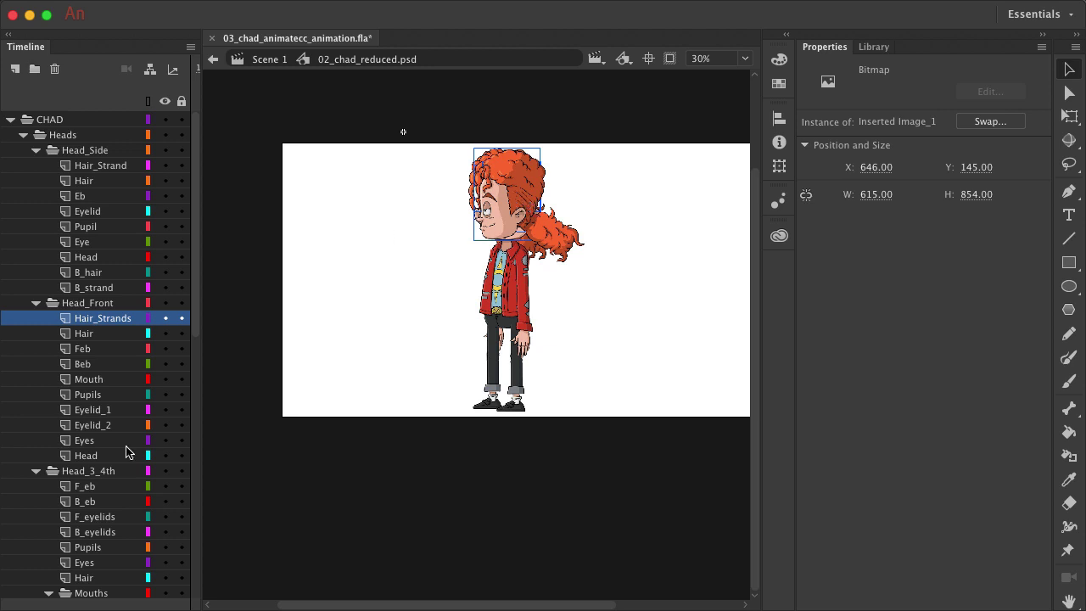
scroll(107, 436, "down", 7)
scroll(101, 365, "up", 4)
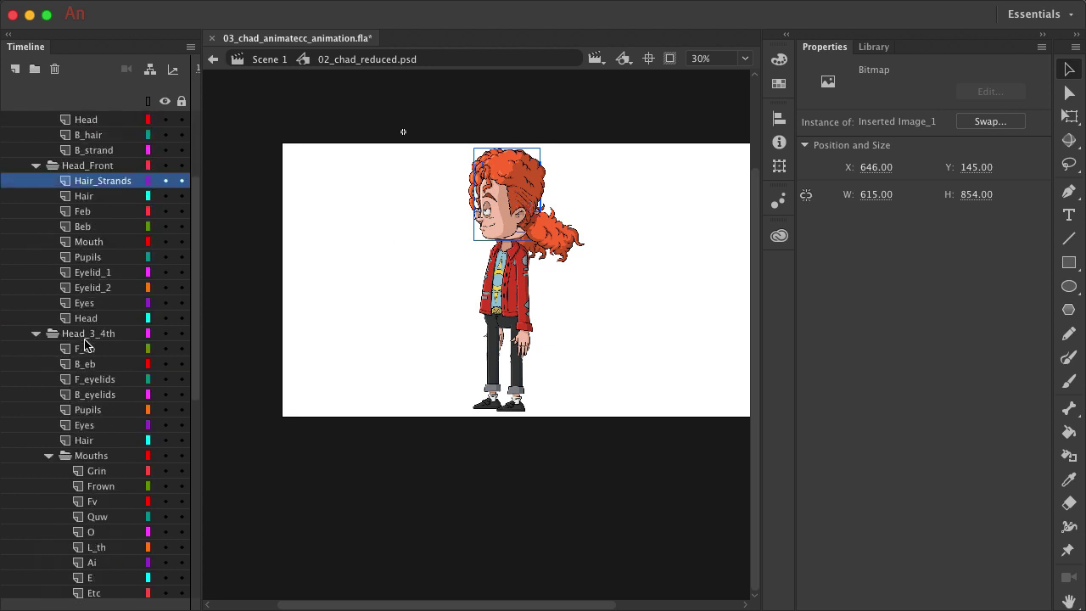
left_click(86, 349)
scroll(133, 378, "down", 3)
scroll(132, 378, "down", 1)
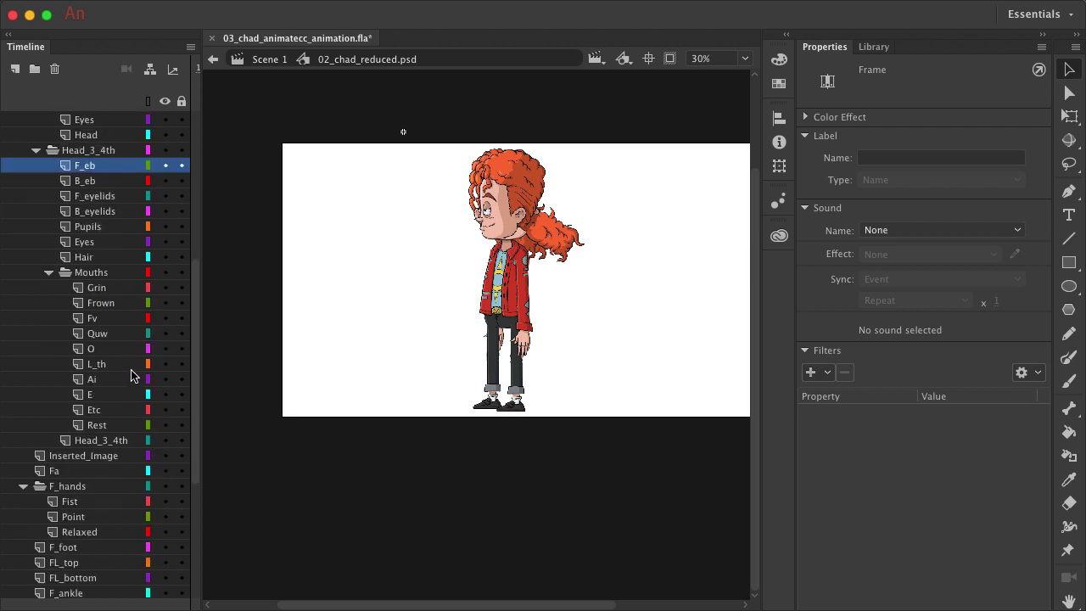
left_click(101, 442, "shift")
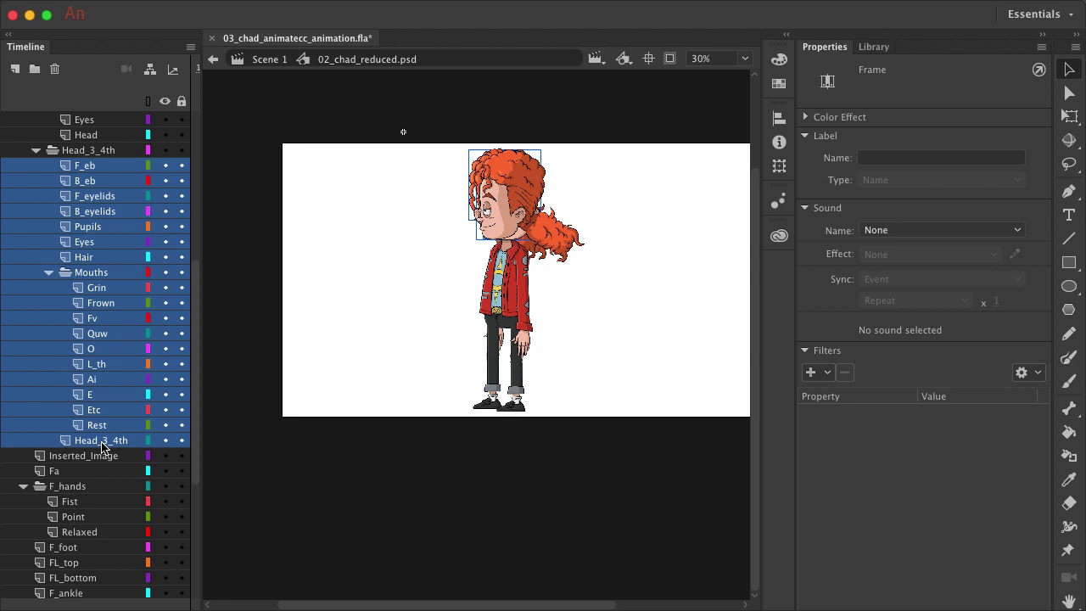
right_click(102, 447)
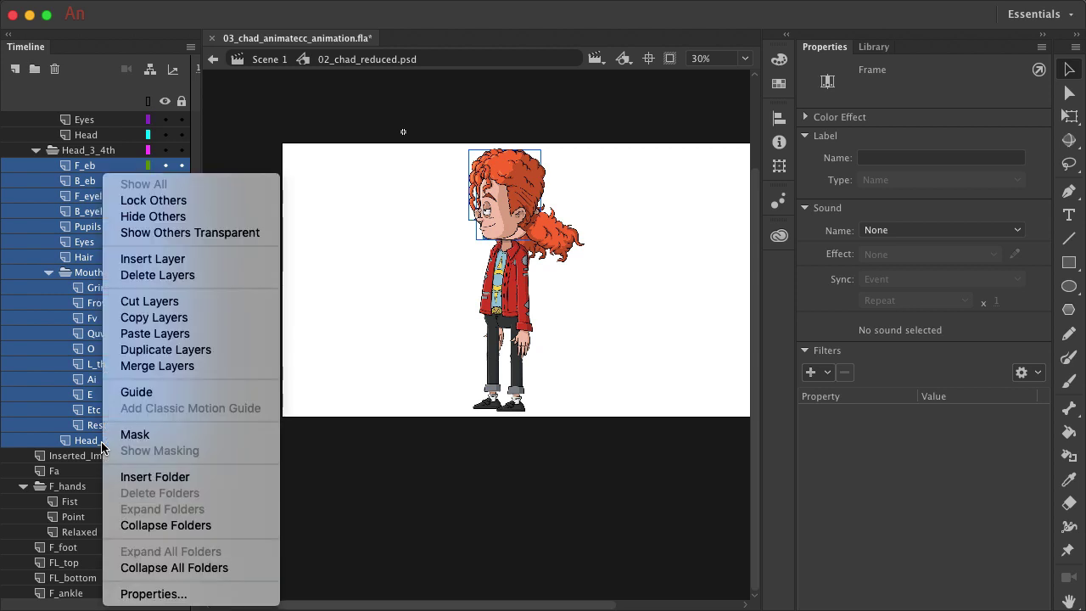
left_click(170, 319)
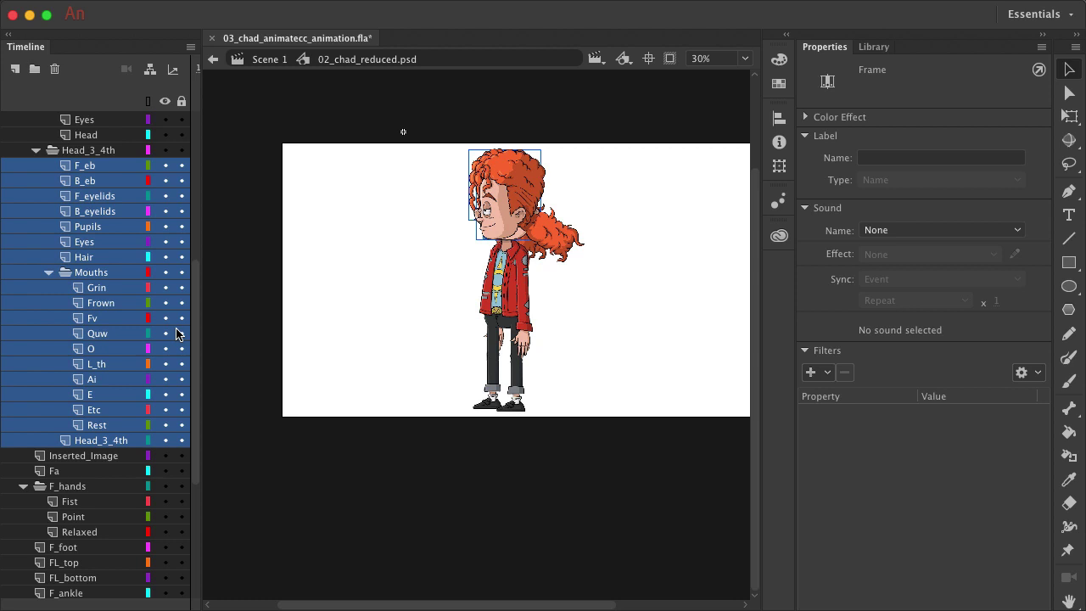
key("super+F8")
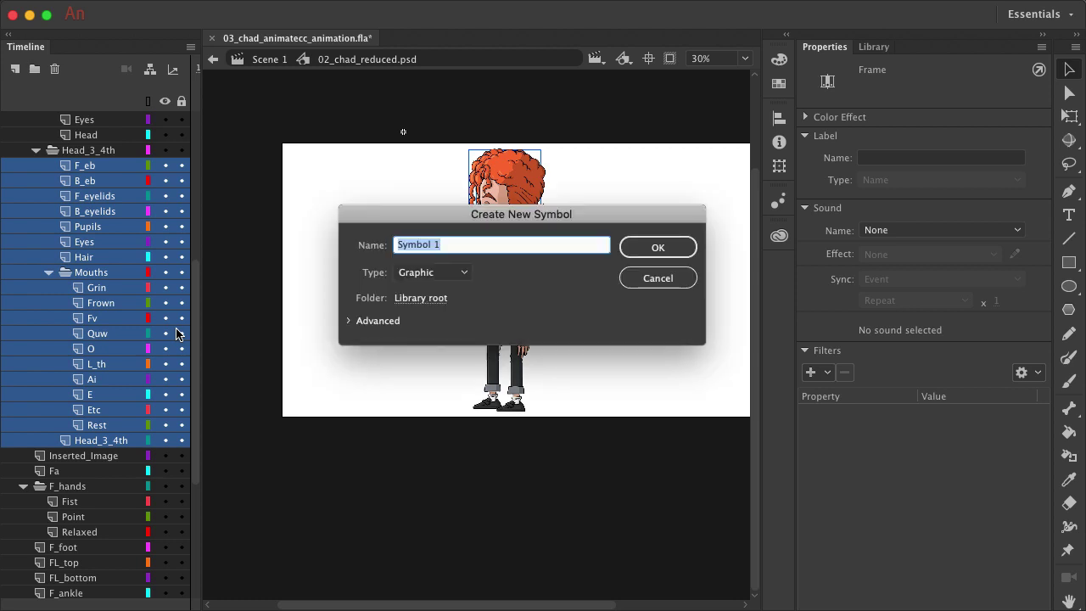
- Create the 'Head 3-4' Graphic symbol and paste the three-quarter head and Mouths layers into it
type("Head 3-4")
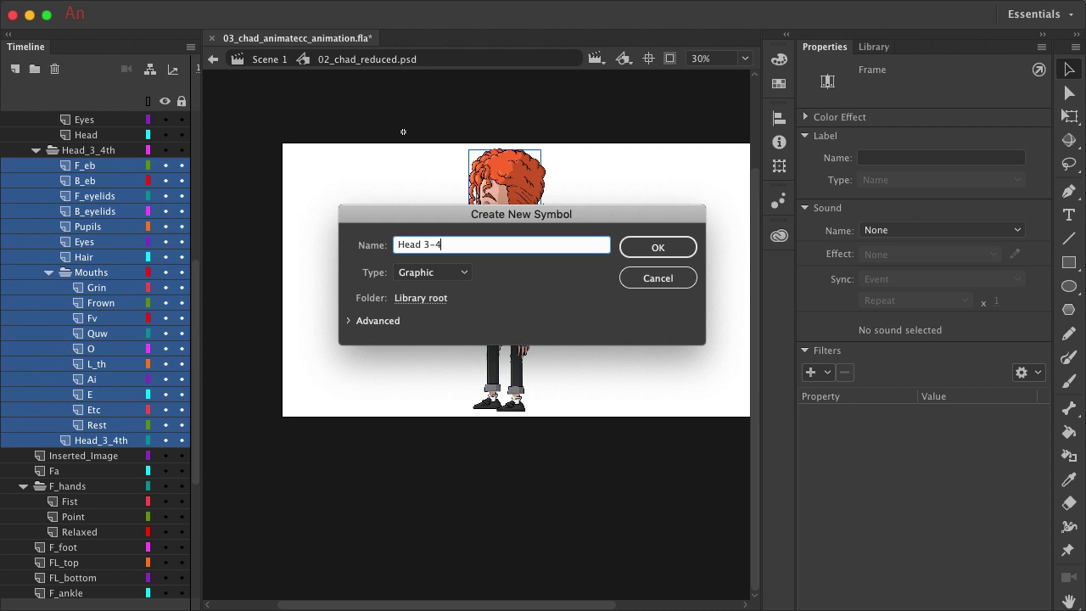
left_click(650, 247)
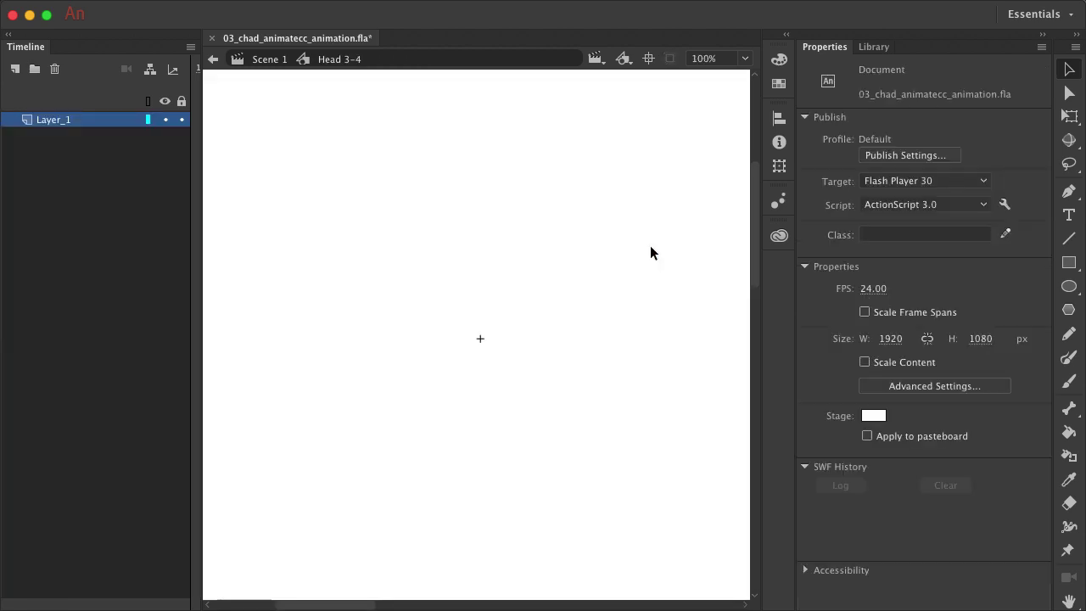
right_click(97, 121)
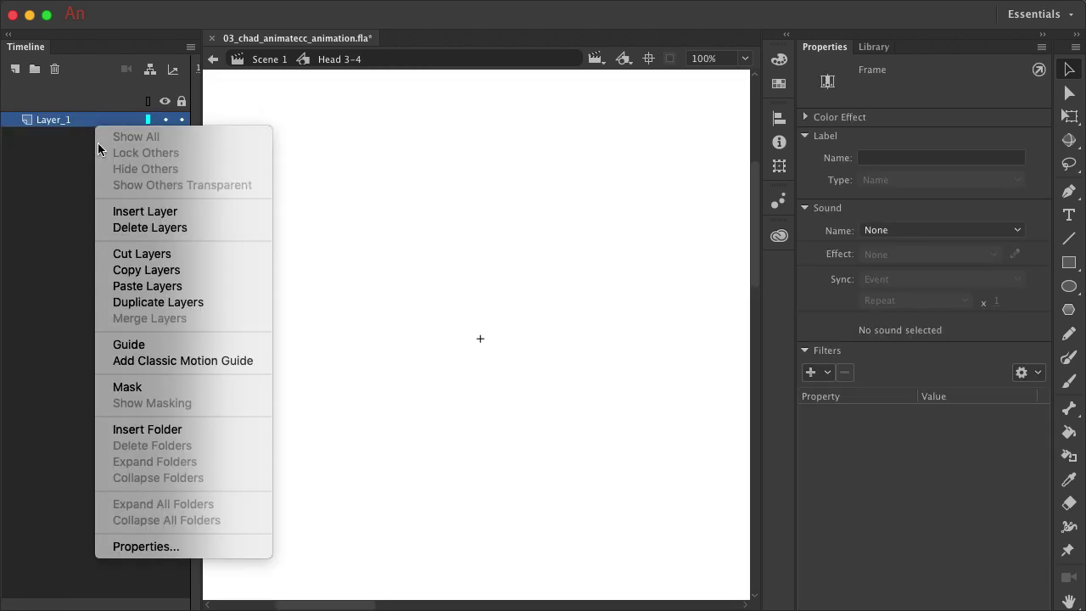
left_click(177, 285)
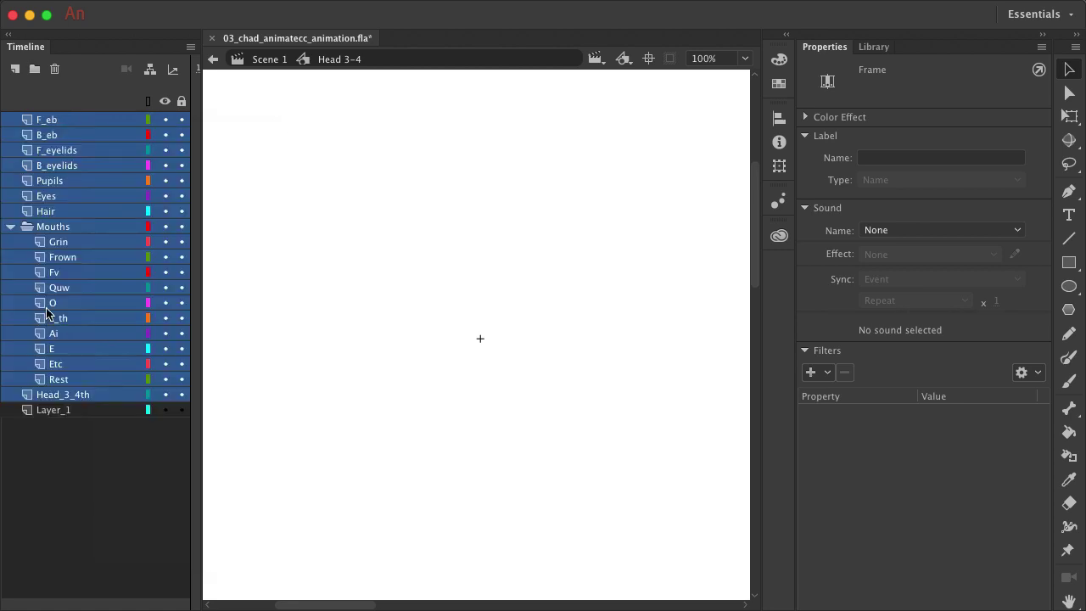
left_click(65, 414)
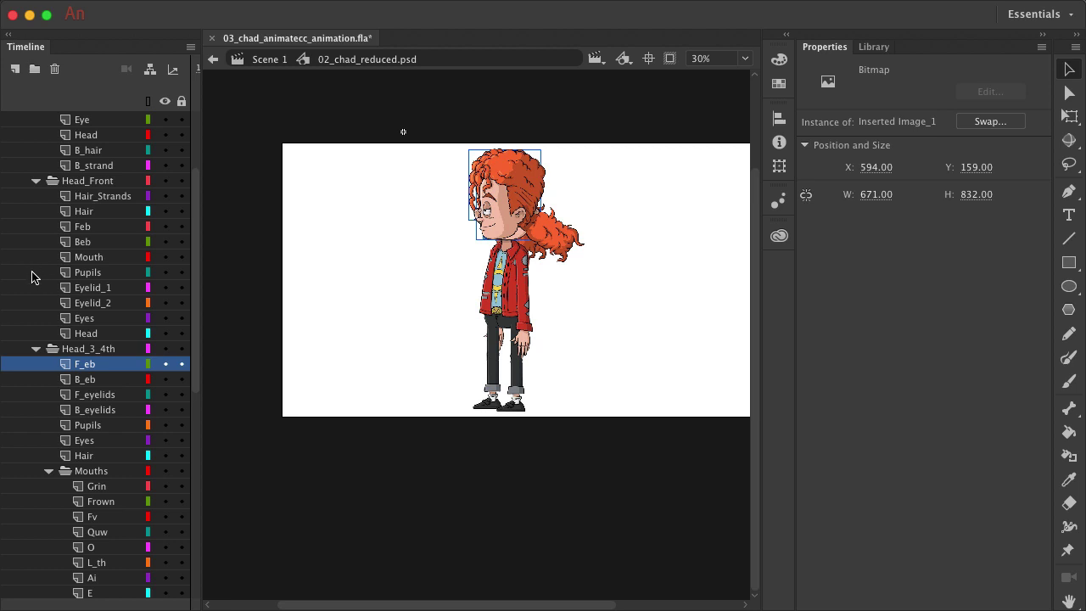
- Collapse the Head_3_4th, Head_Front and Head_Side folders and select the Heads folder
left_click(35, 349)
left_click(36, 181)
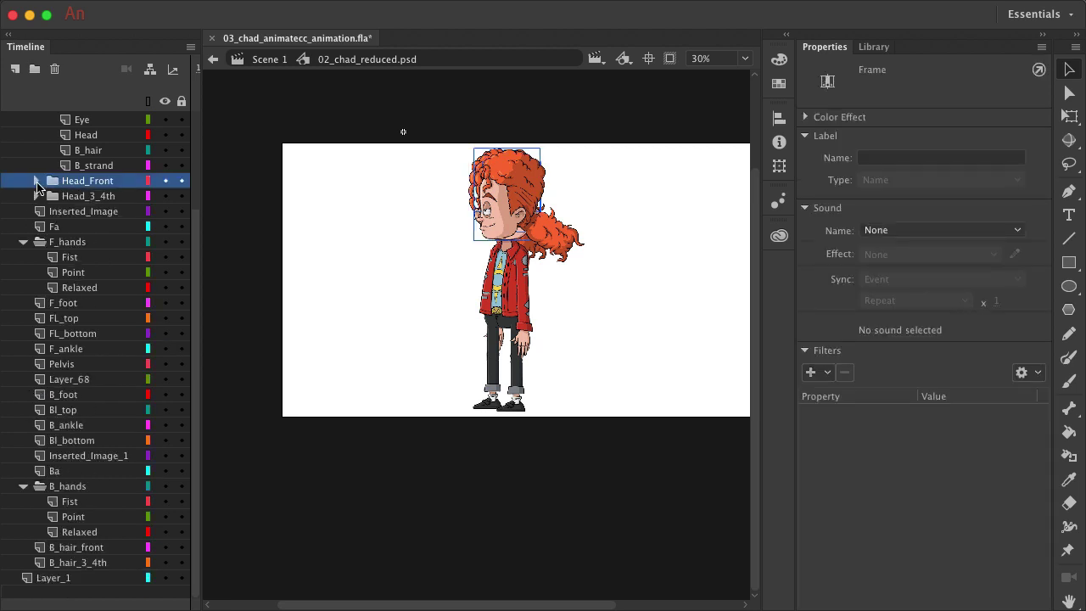
scroll(37, 187, "up", 3)
left_click(36, 151)
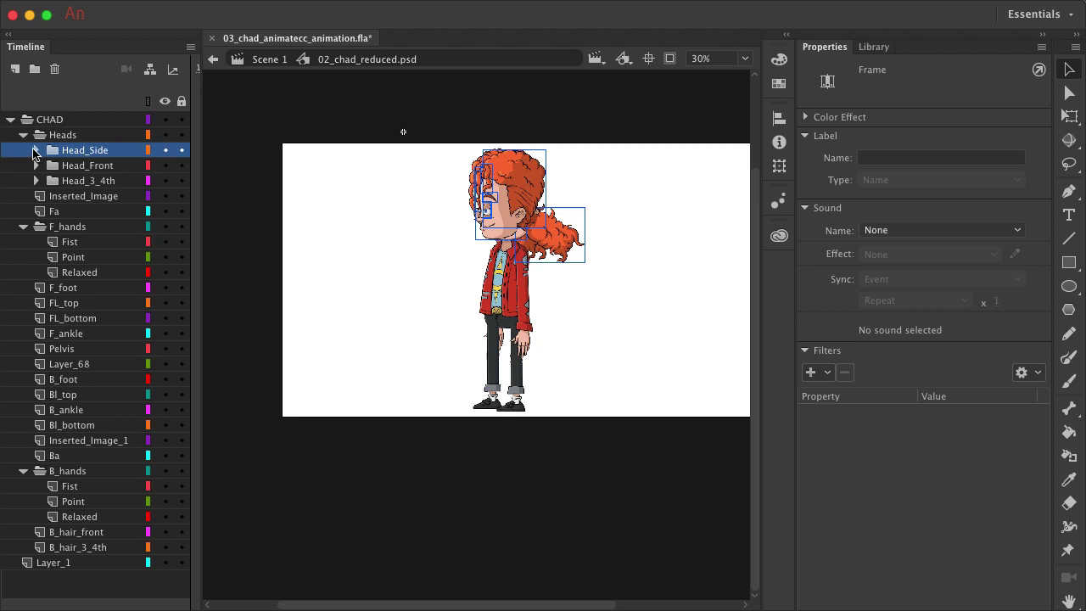
left_click(63, 138)
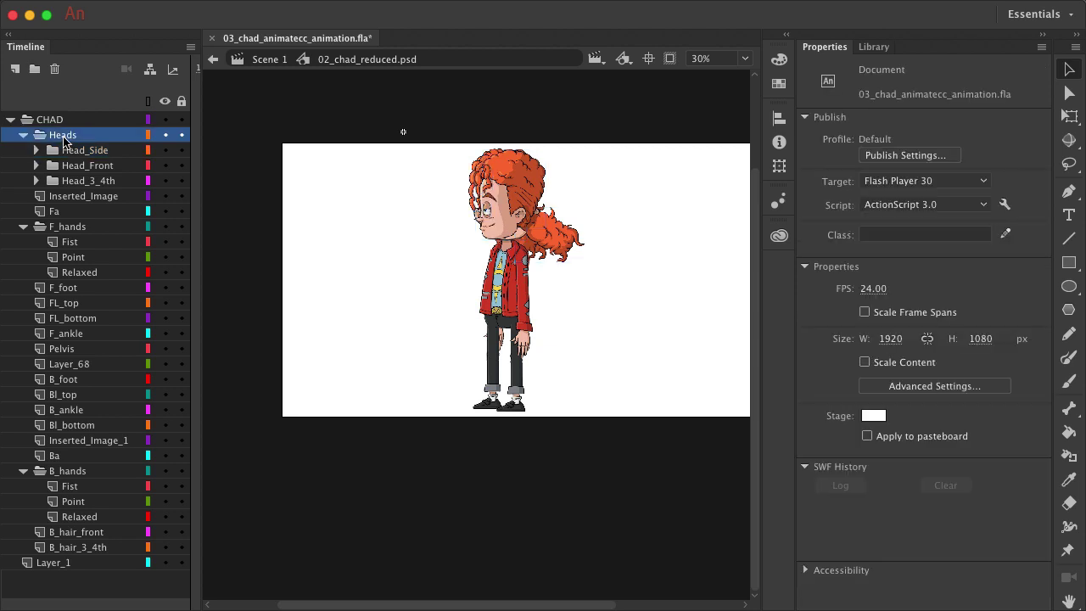
- Add Layer_61, move it into the Heads folder, then add Layer_62 and Layer_63
left_click(14, 71)
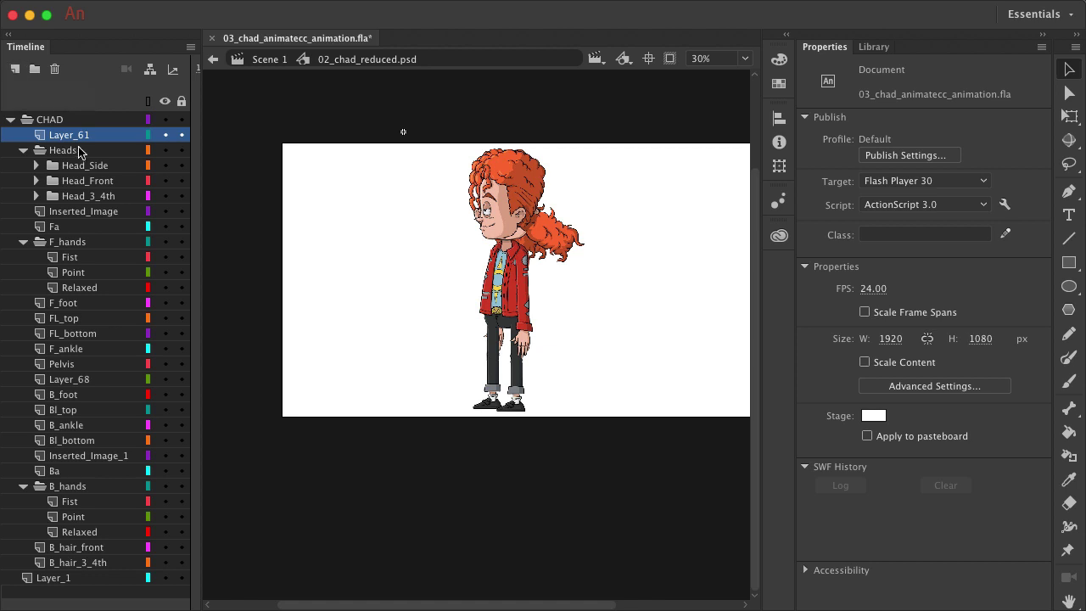
left_click_drag(81, 140, 79, 154)
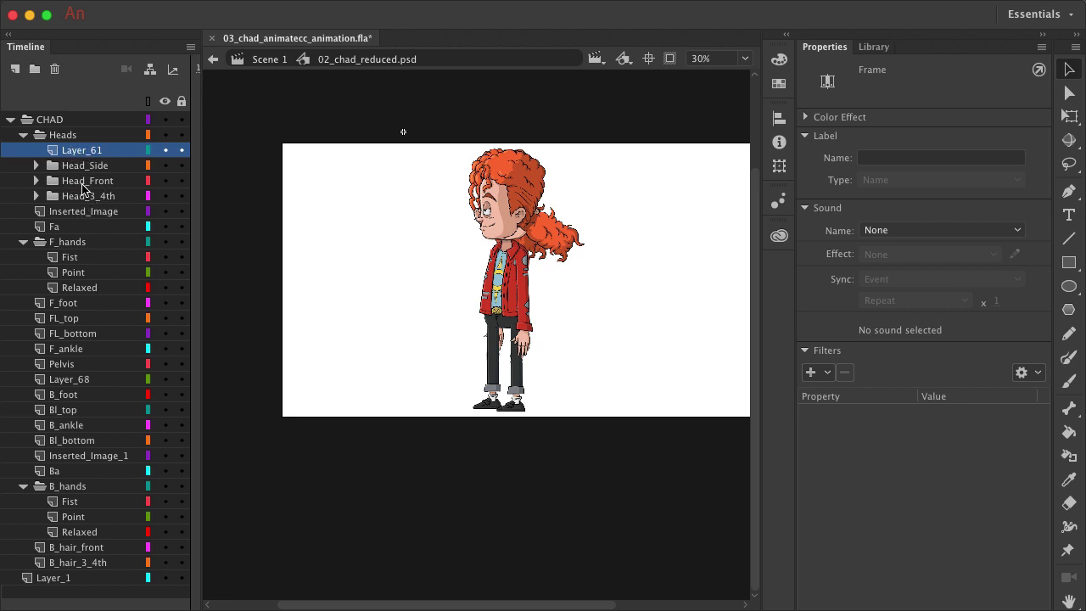
left_click(13, 71)
left_click(13, 71)
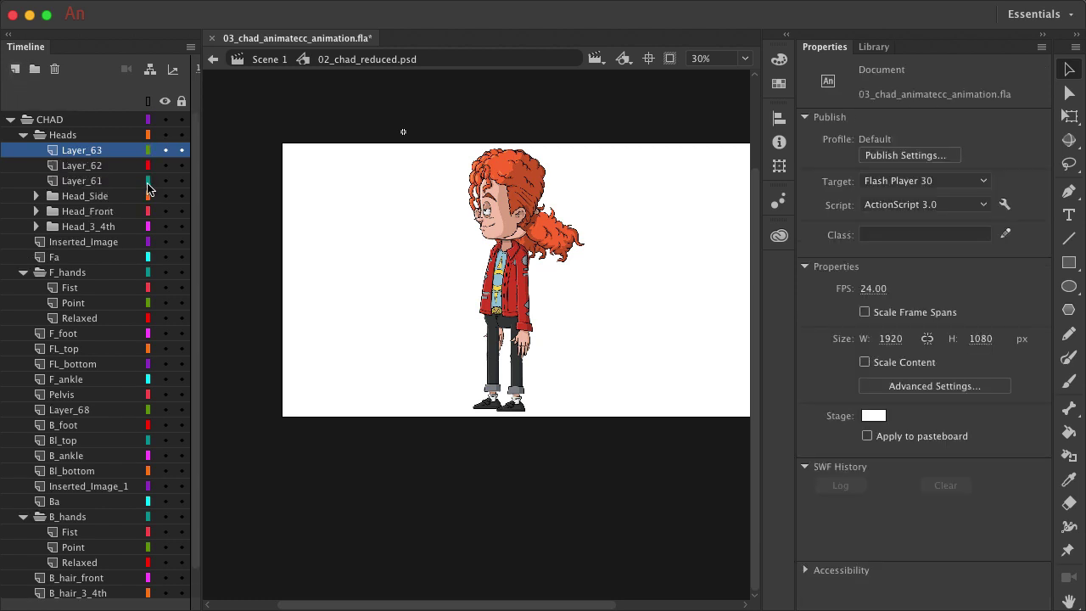
left_click(100, 154)
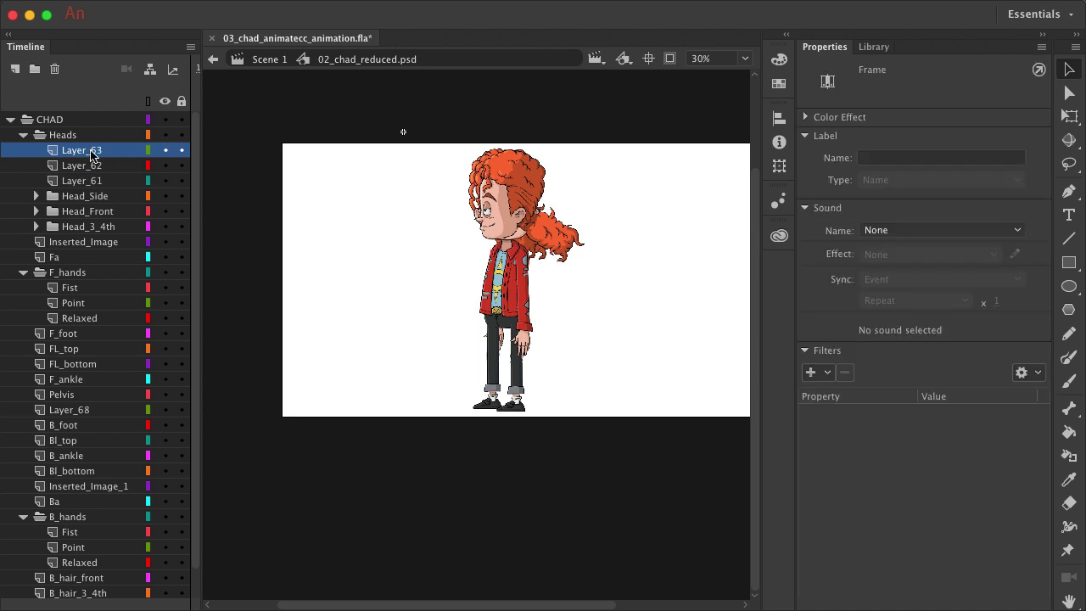
- Preview the Head Side, Head Front and Head 3-4 symbols in the Library
left_click(863, 51)
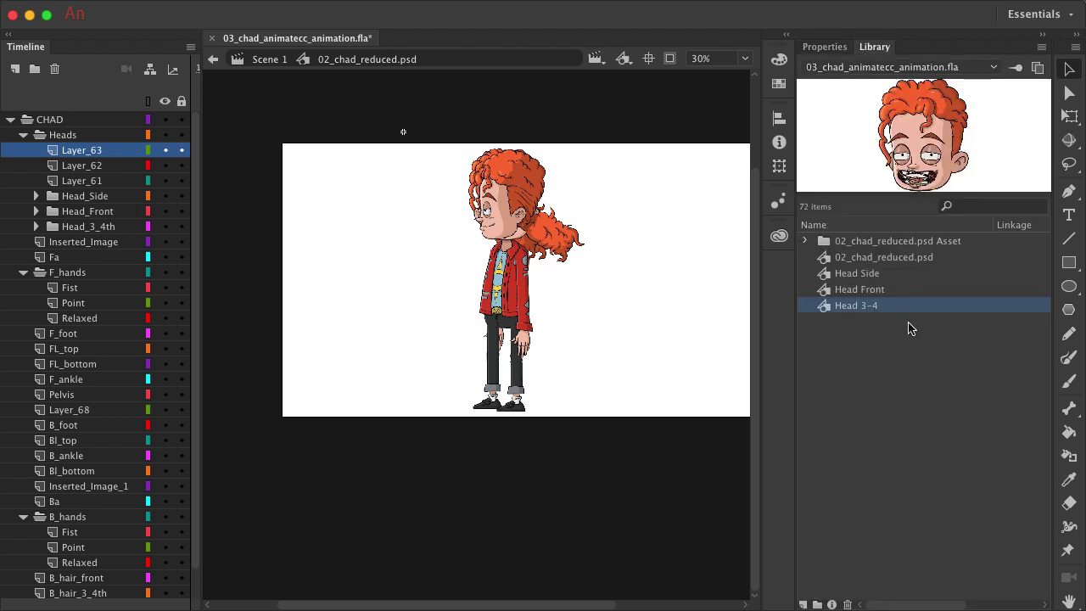
left_click(866, 280)
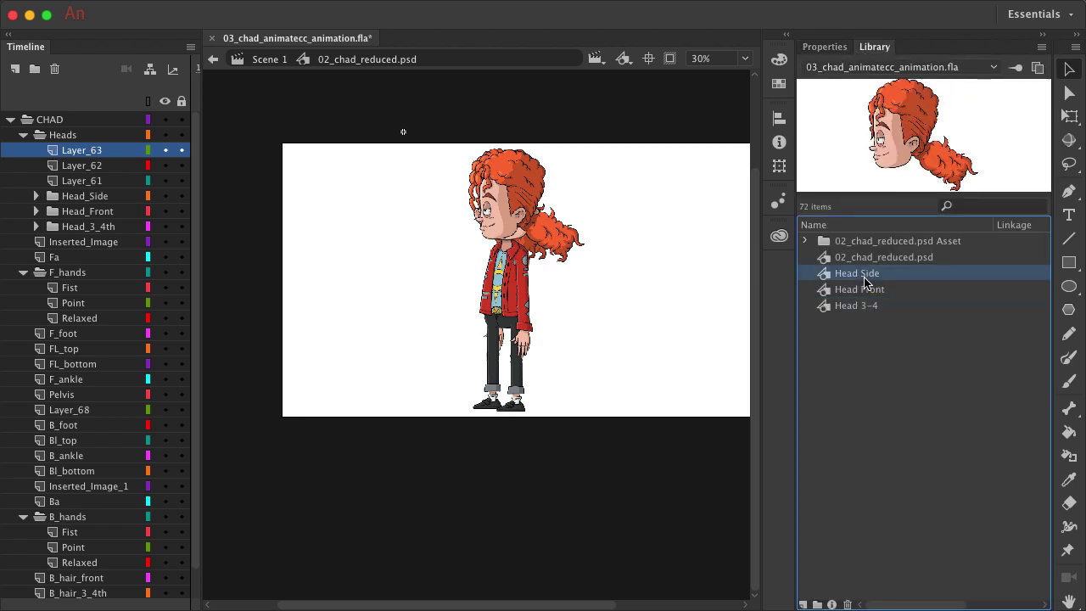
left_click(869, 290)
left_click(873, 307)
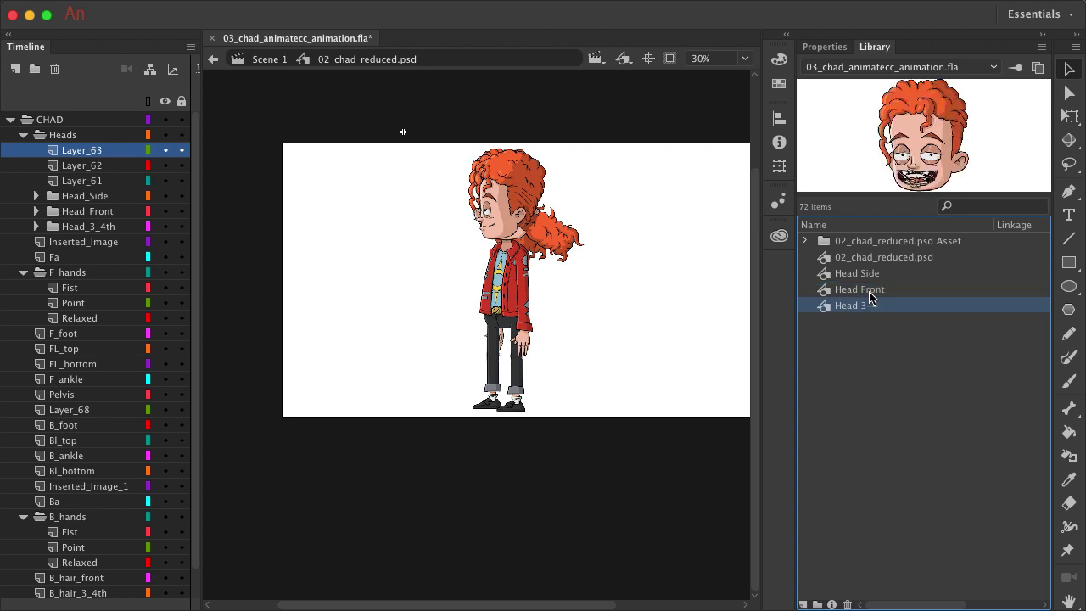
left_click(867, 275)
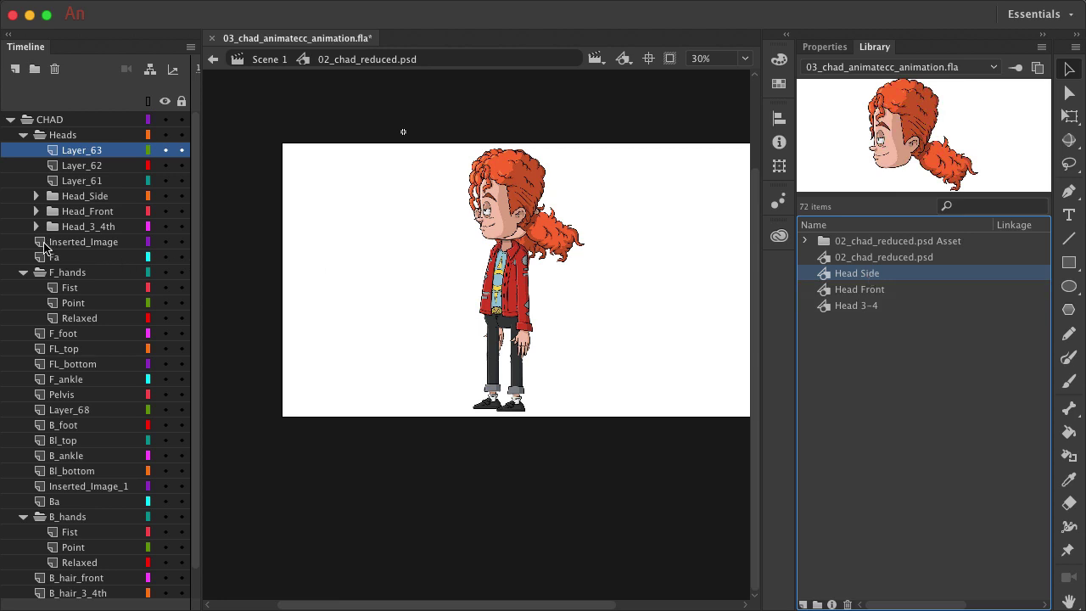
- Hide Head_3_4th and Head_Front, collapse F_hands and B_hands, and select Layer_63
left_click(166, 227)
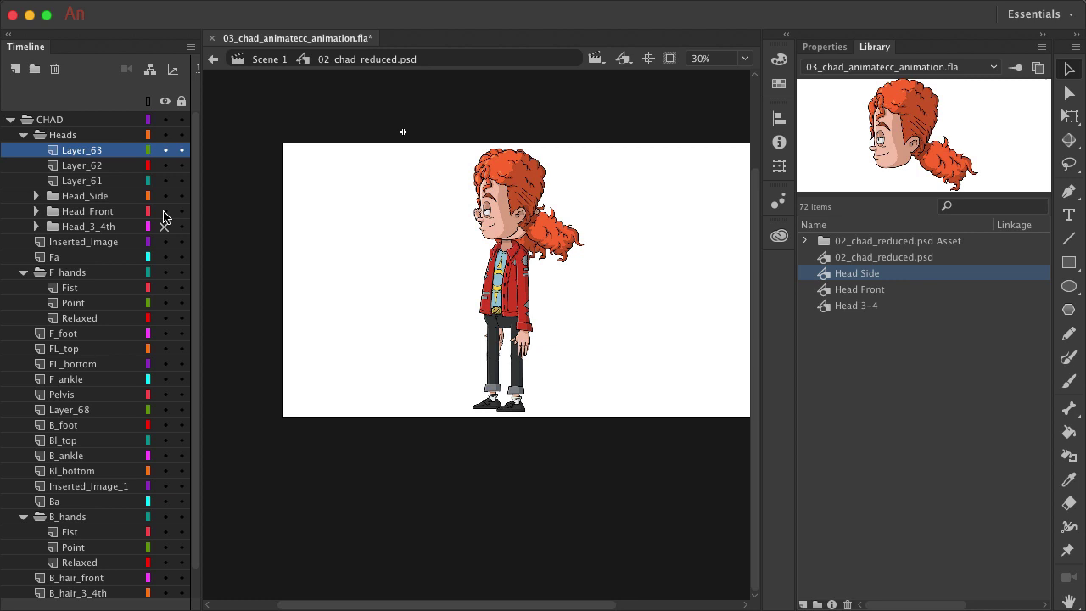
left_click(165, 212)
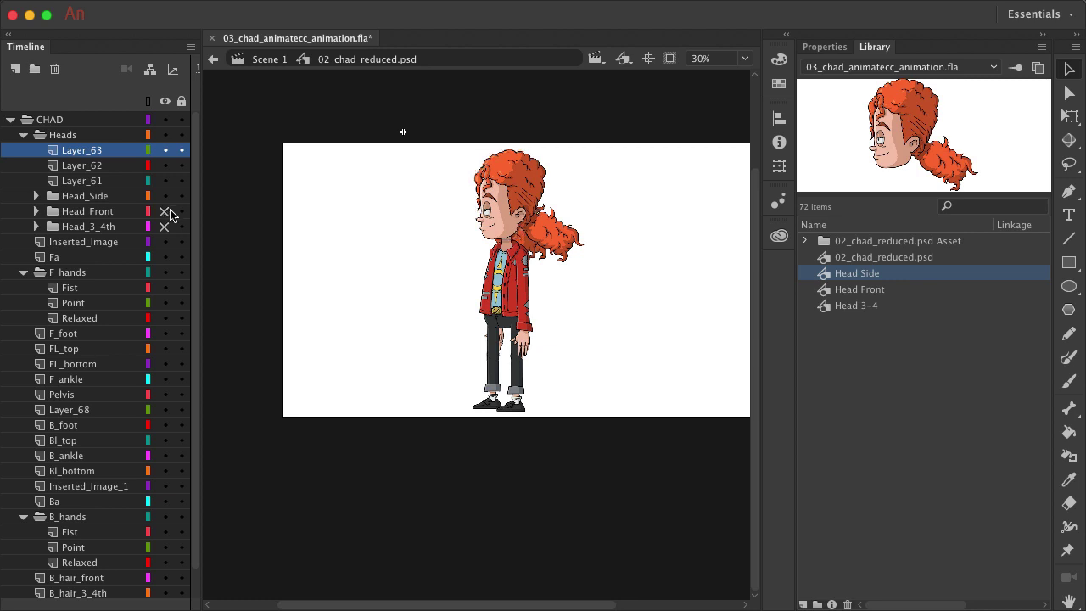
left_click(24, 273)
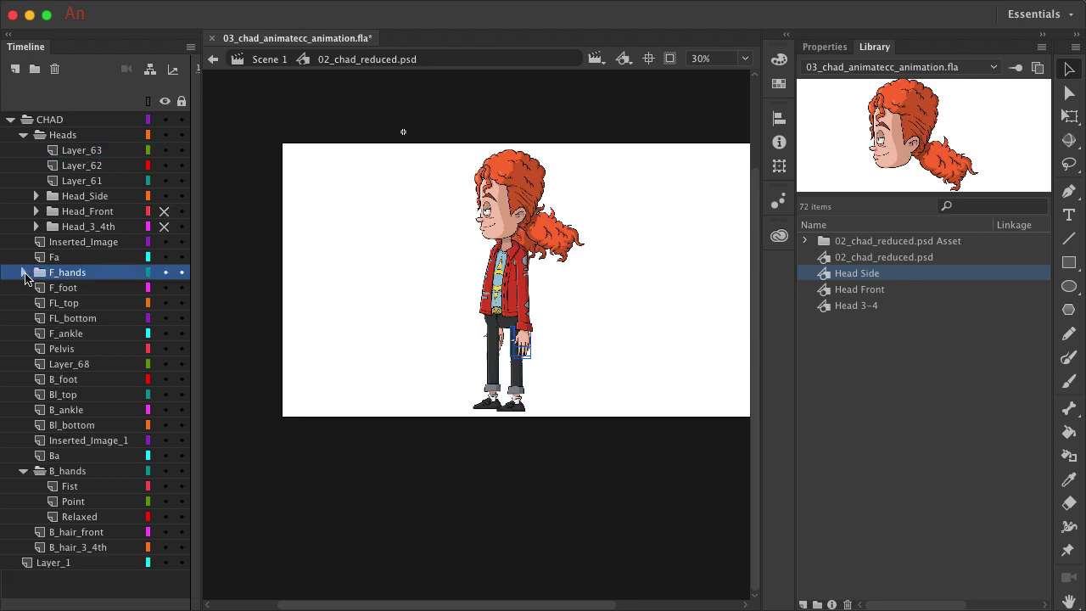
left_click(23, 471)
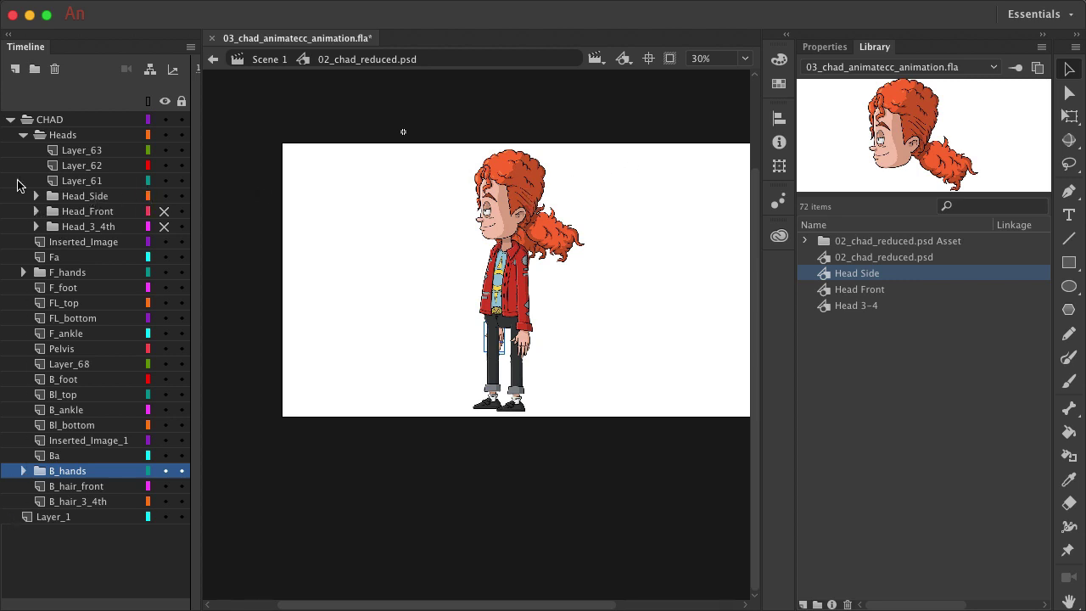
left_click(86, 152)
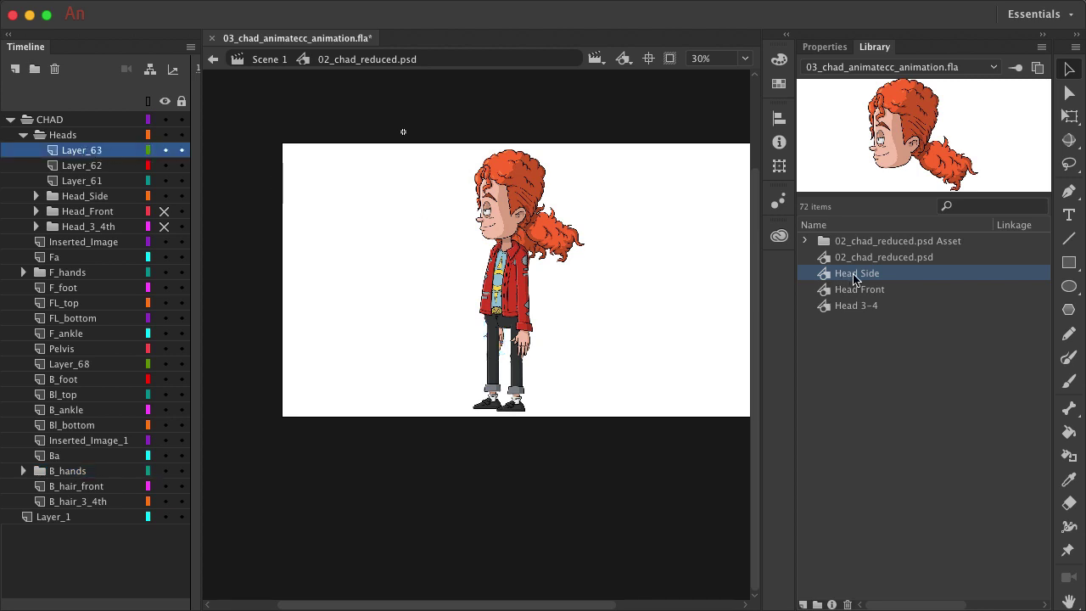
- Place a Head Side instance on Layer_63 and nudge it exactly over the character's side head
left_click_drag(854, 279, 440, 224)
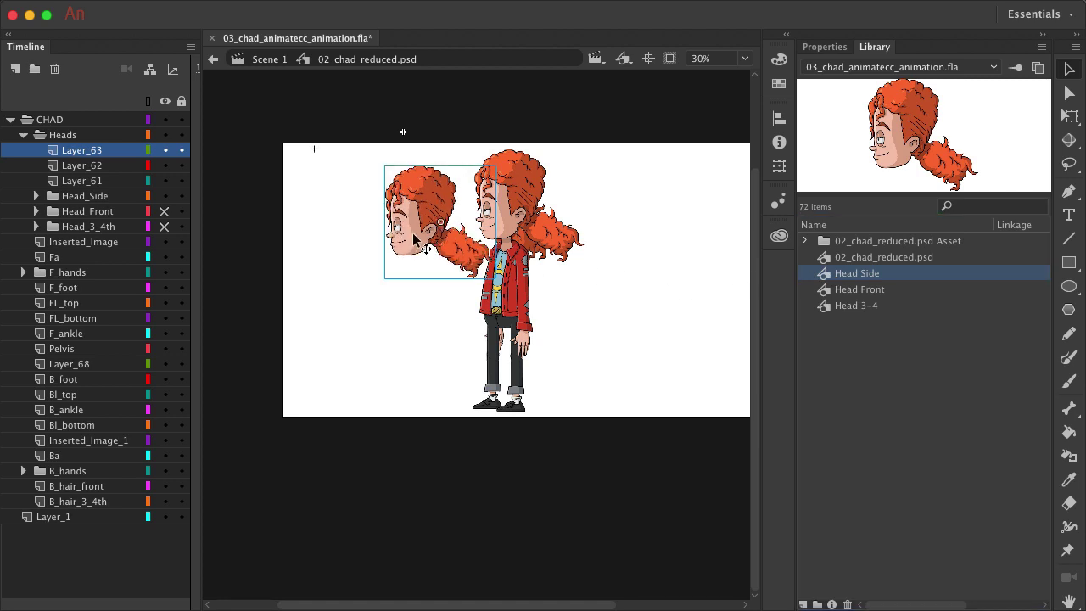
left_click_drag(415, 240, 501, 221)
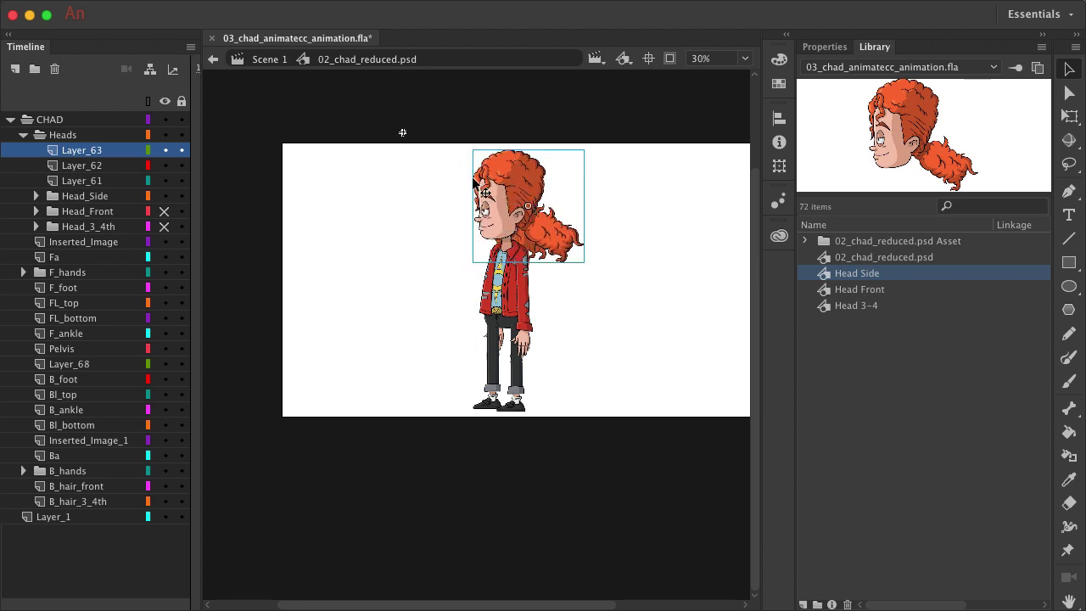
scroll(472, 182, "up", 5)
scroll(472, 182, "up", 3)
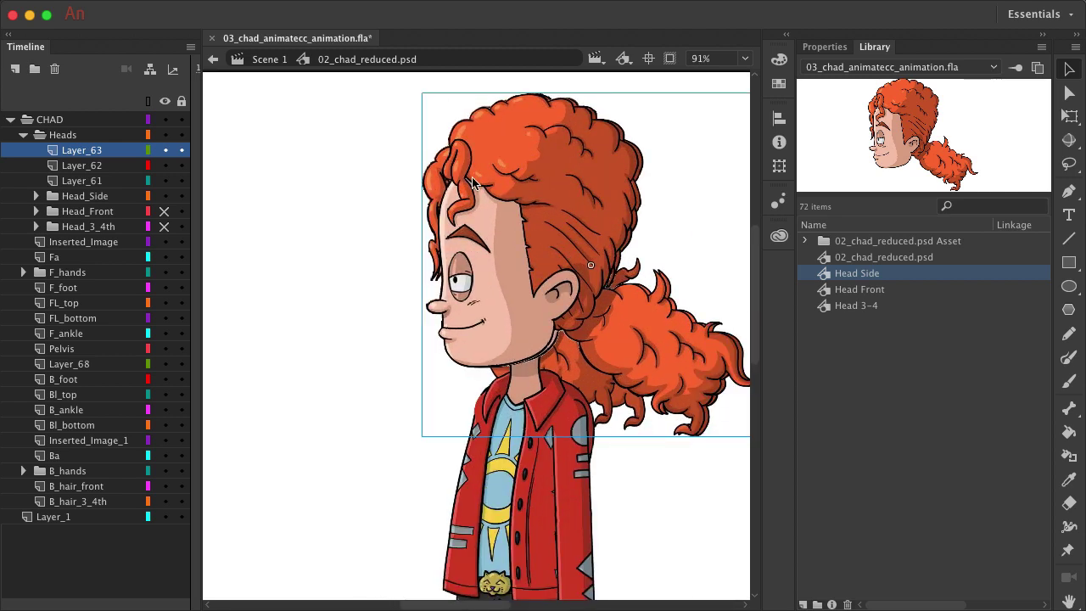
key("Right")
key("Right")
key("Right")
key("Right")
key("Right")
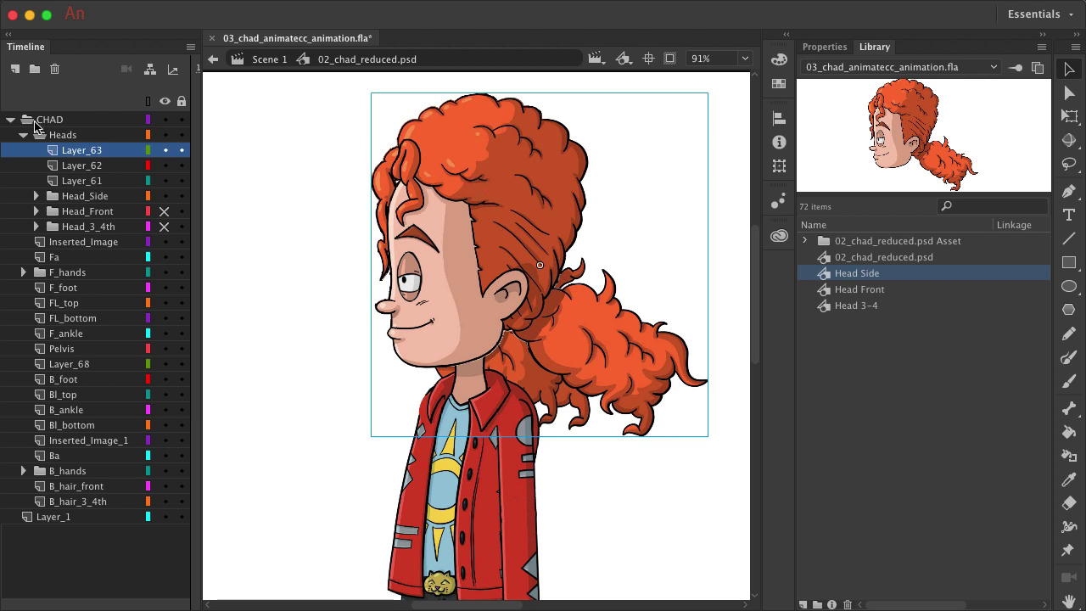
- Rename Layer_63 to Head_Side
double_click(88, 153)
type("Head")
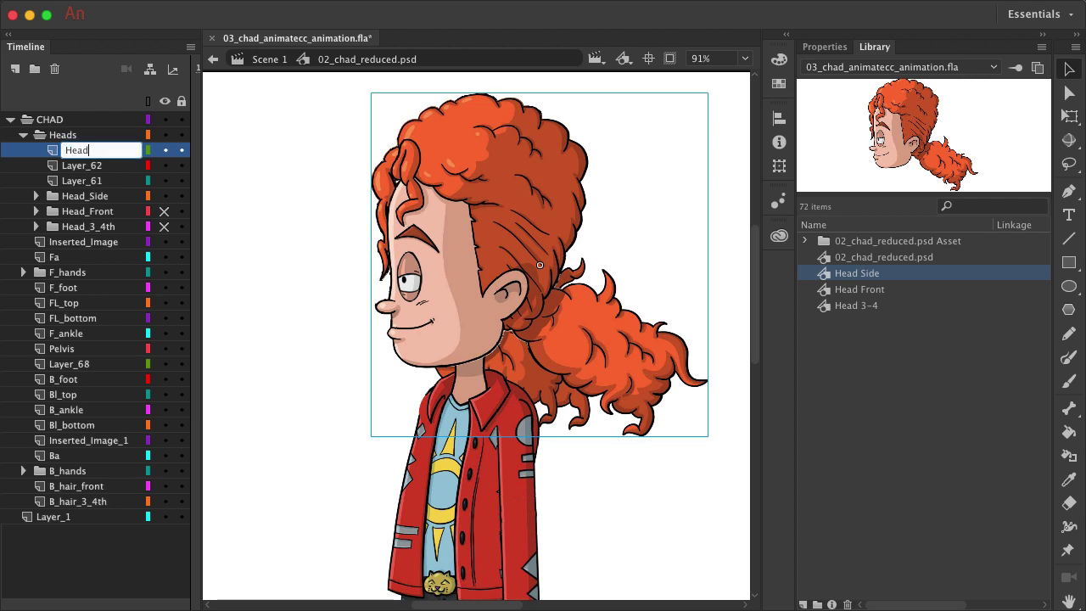
type("_Side")
key("Return")
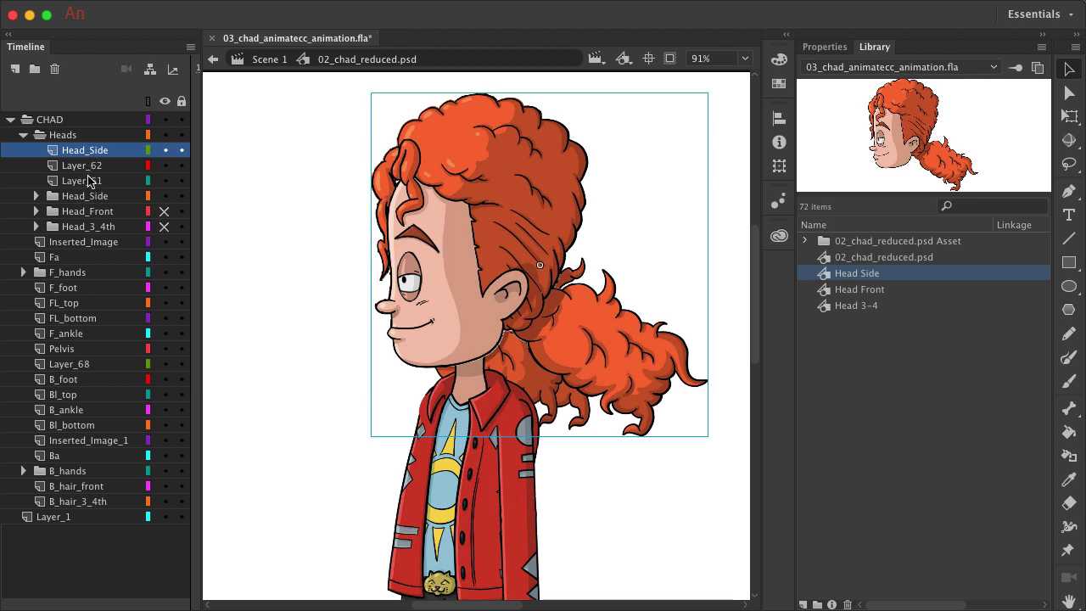
- Hide the original Head_Side folder and new Head_Side layer, and show the Head_Front folder
left_click(163, 196)
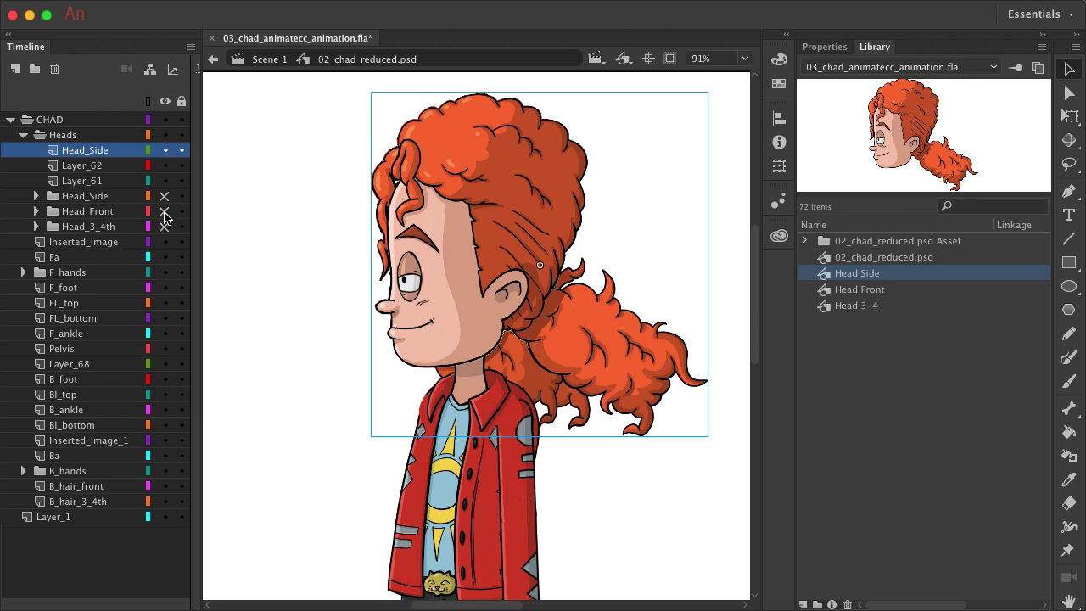
left_click(164, 211)
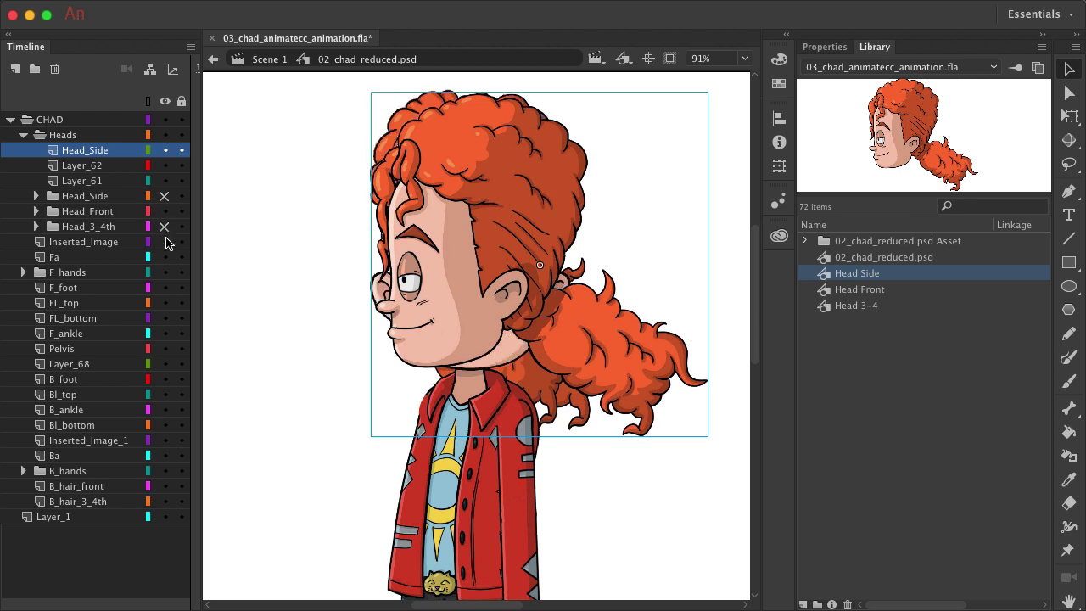
left_click(165, 151)
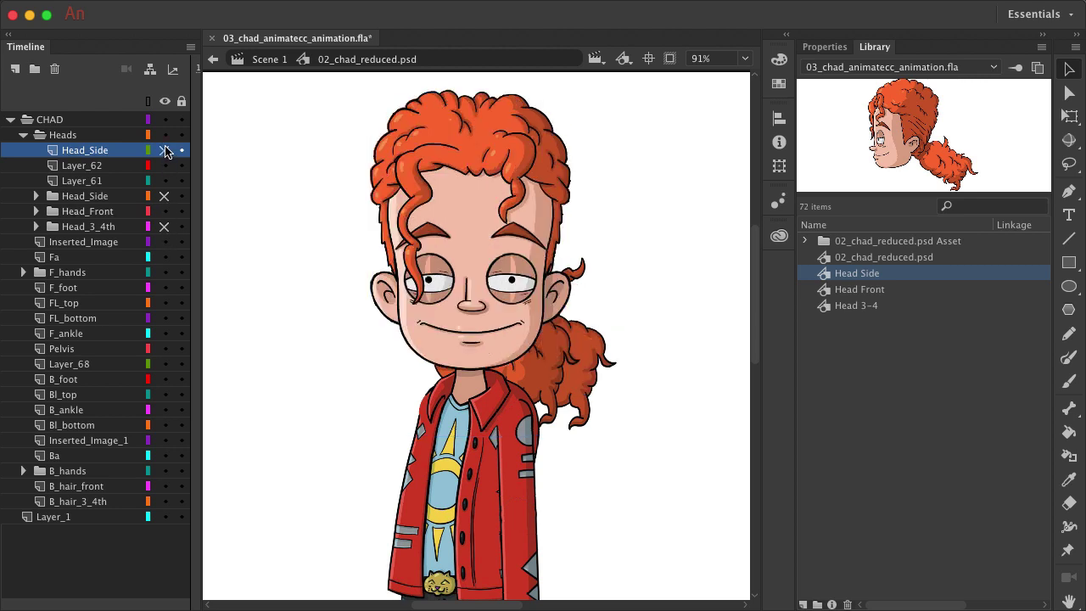
- Place a Head Front instance on Layer_62, lined up over the character's face
left_click(85, 166)
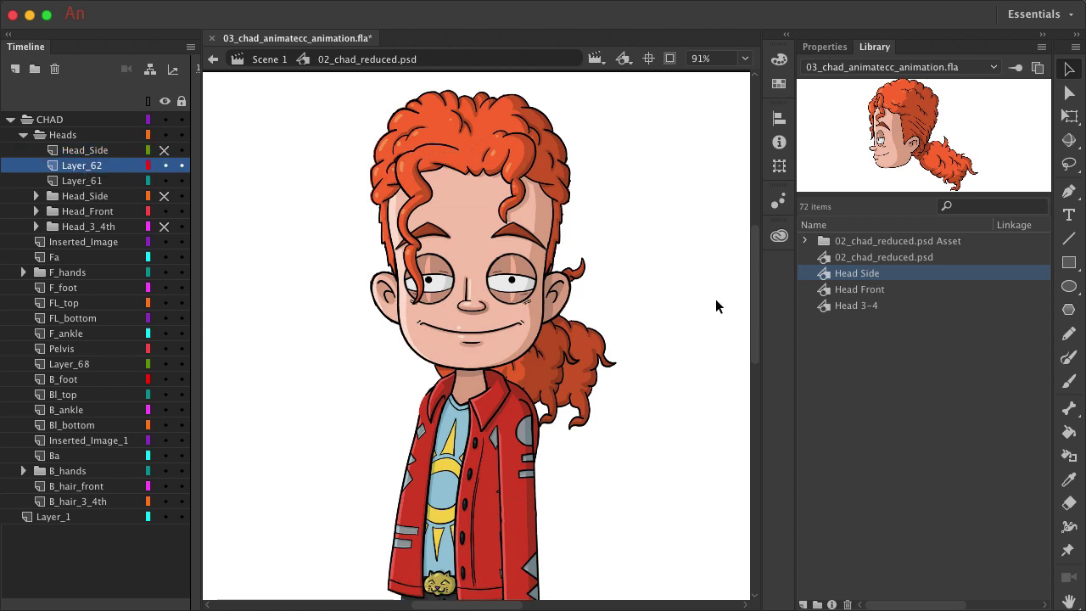
left_click(874, 290)
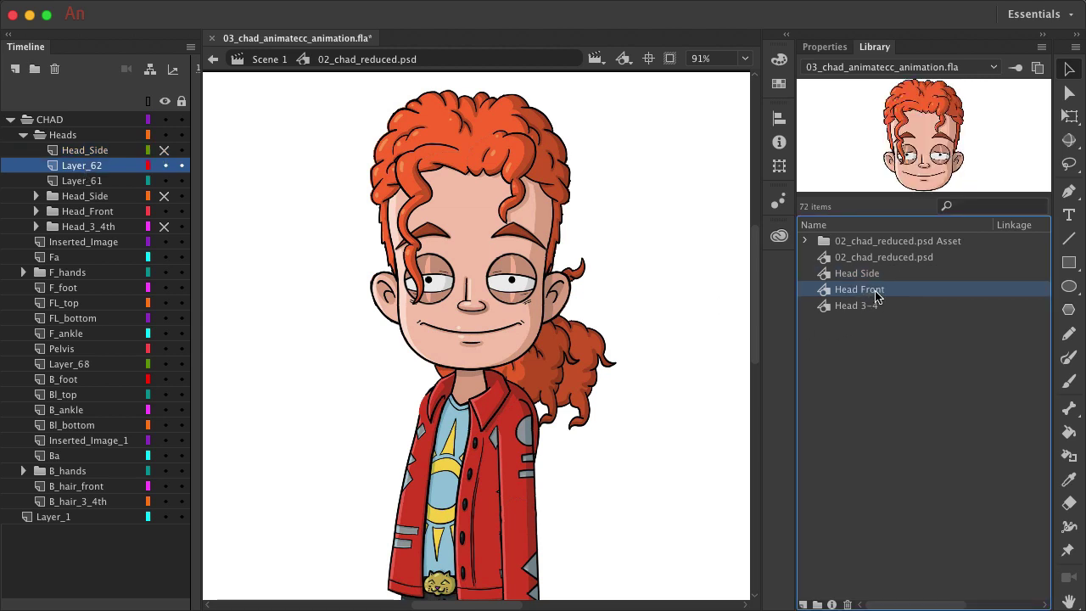
left_click_drag(873, 290, 657, 283)
left_click_drag(625, 361, 480, 338)
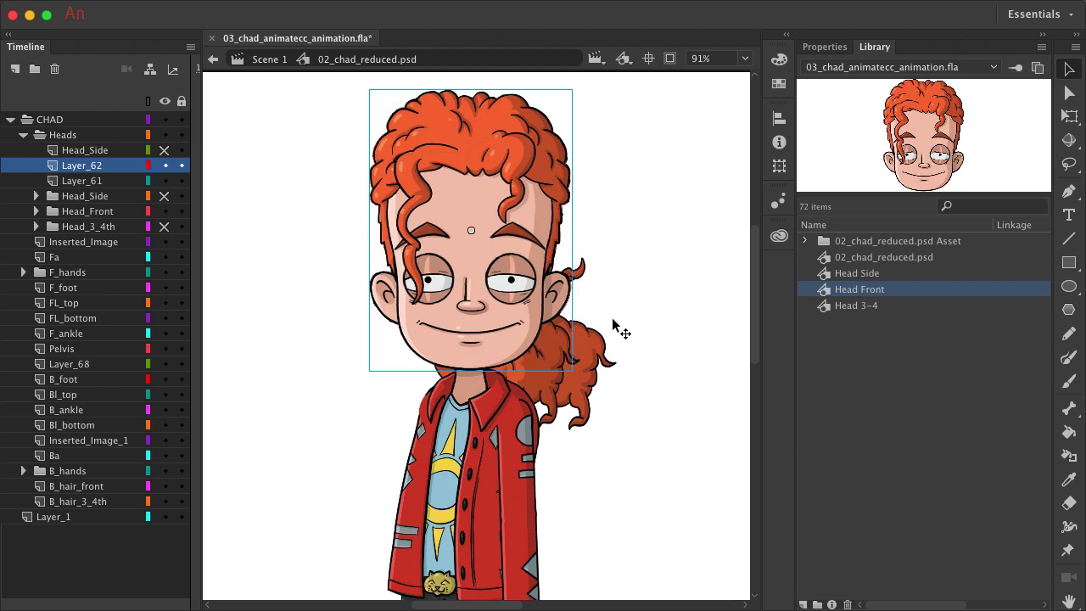
- Rename Layer_62 to Head_Front
double_click(86, 166)
type("Head Front")
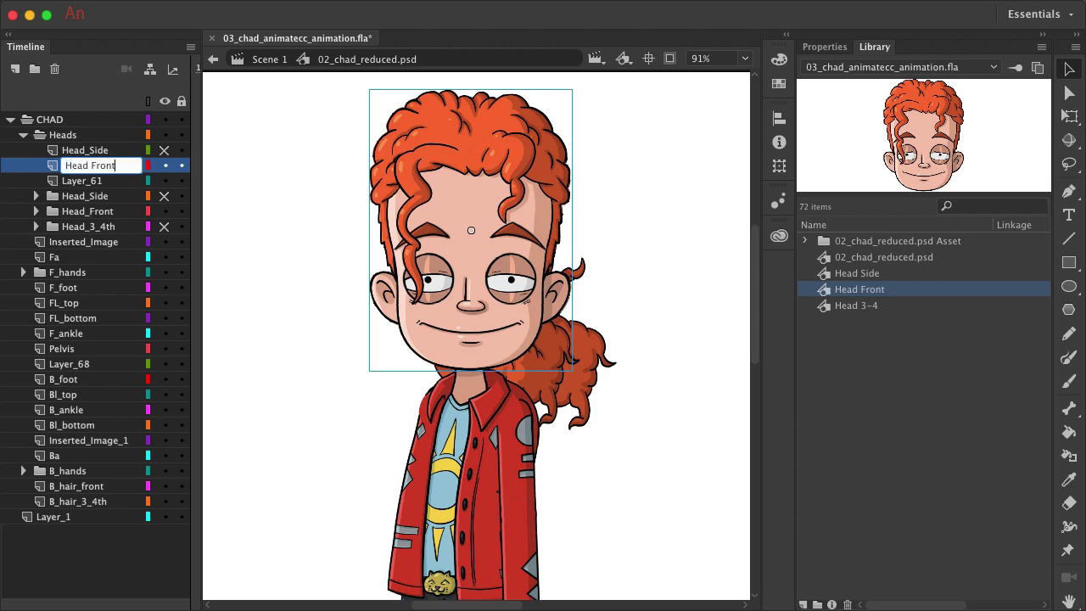
key("Return")
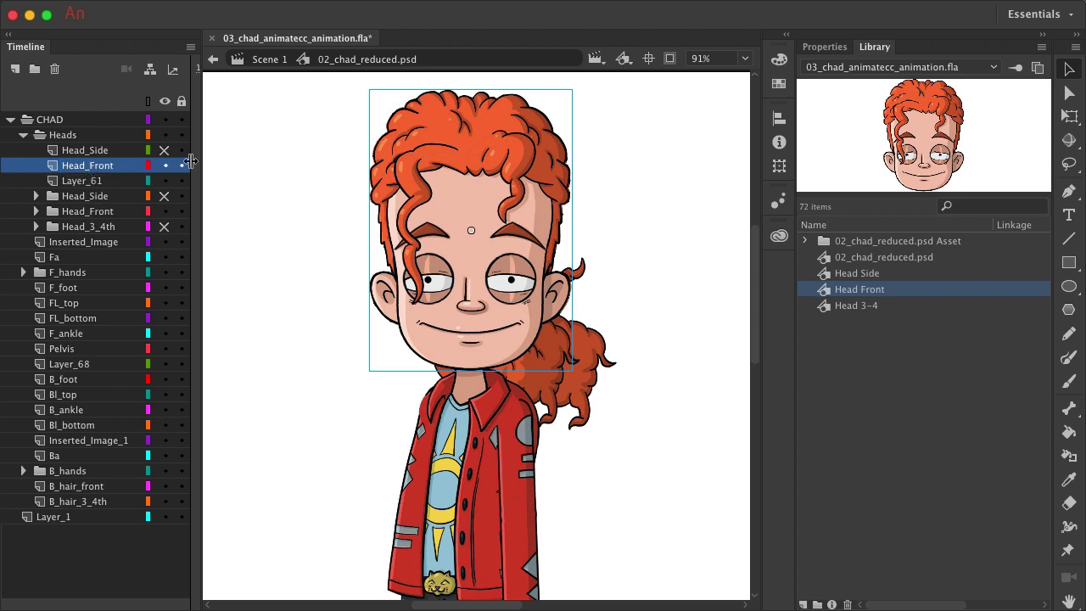
- Hide the Head_Front layer and side head folder so only the 3/4 head shows
left_click(163, 165)
left_click(164, 196)
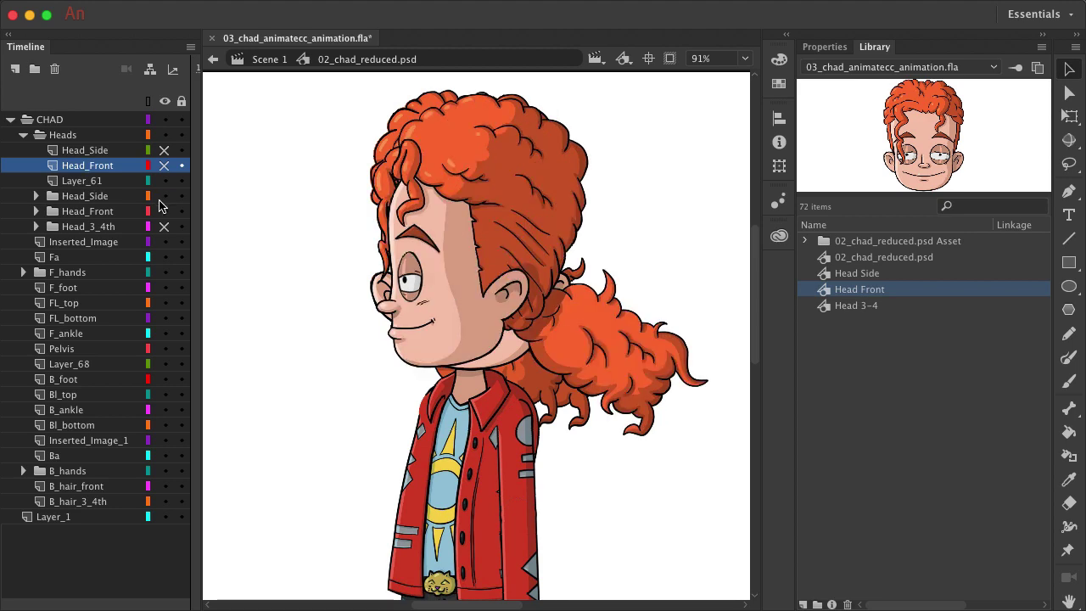
left_click(163, 227)
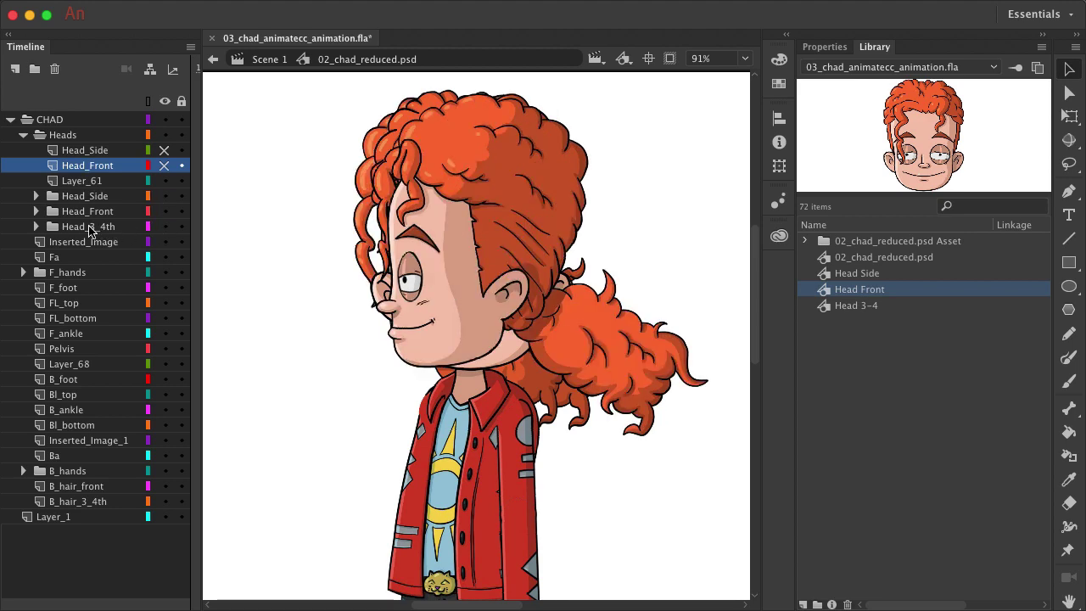
left_click(95, 226)
left_click(166, 198)
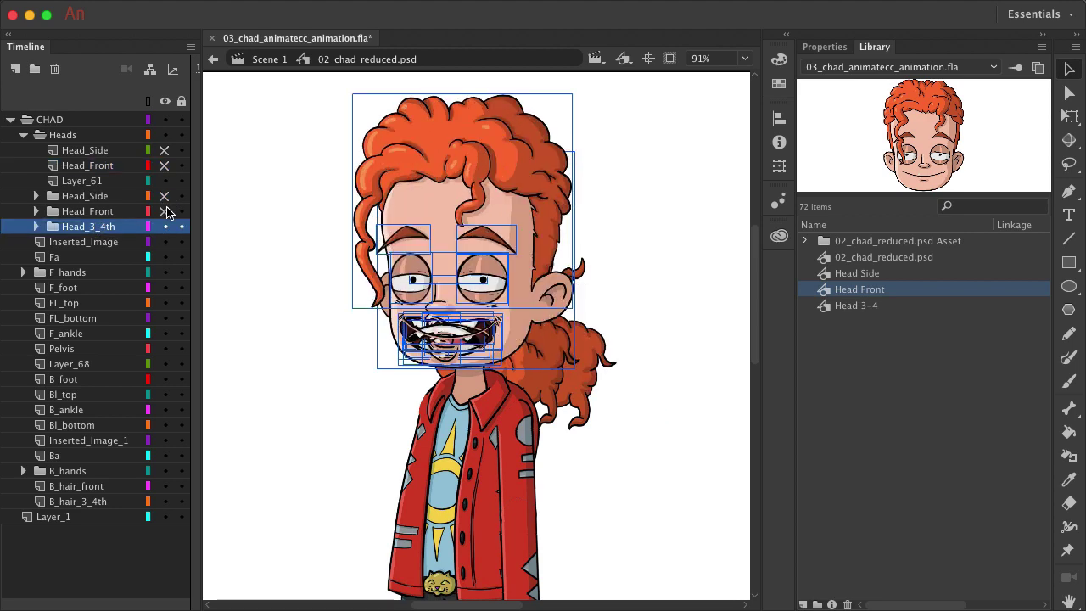
- Place a Head 3-4 instance on Layer_61 and align it over the existing 3/4 head
left_click(88, 182)
left_click_drag(868, 307, 606, 276)
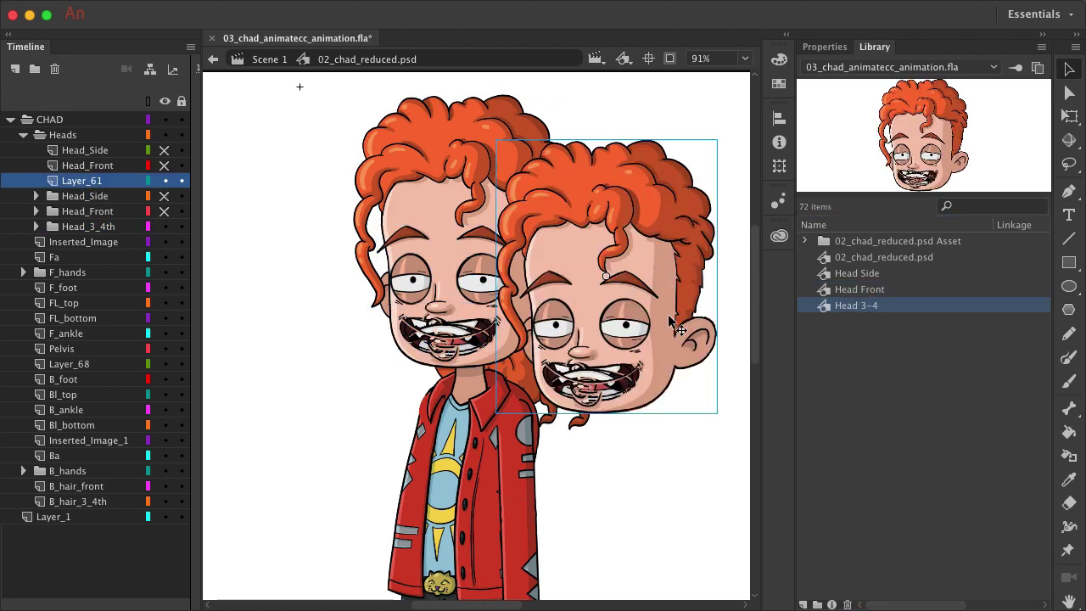
left_click_drag(668, 321, 520, 268)
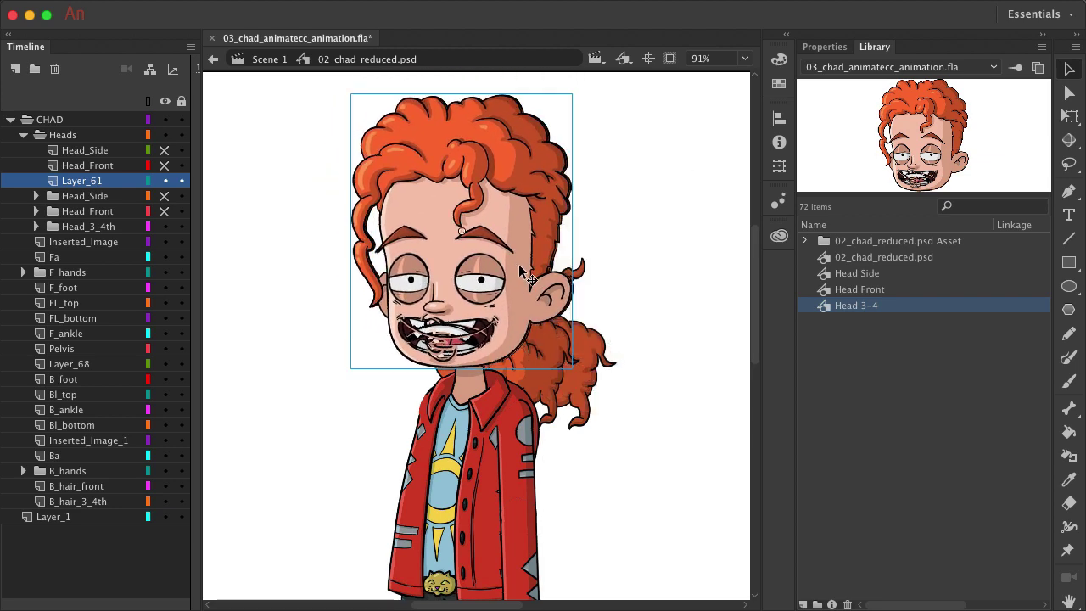
key("Right")
key("Right")
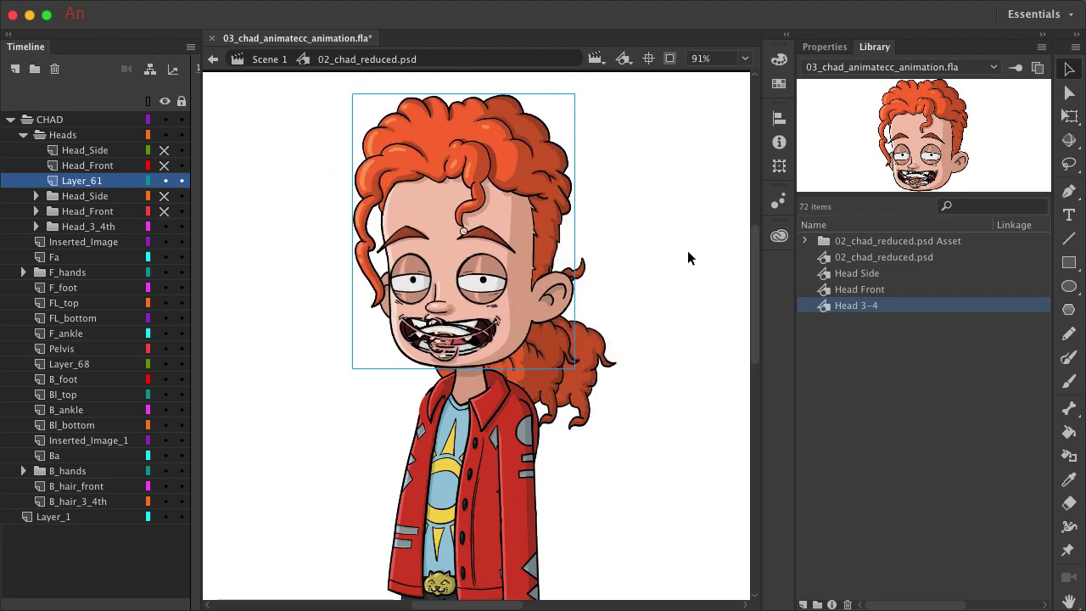
- Rename Layer_61 to Head_3_4ths
double_click(84, 181)
type("Head 3-4")
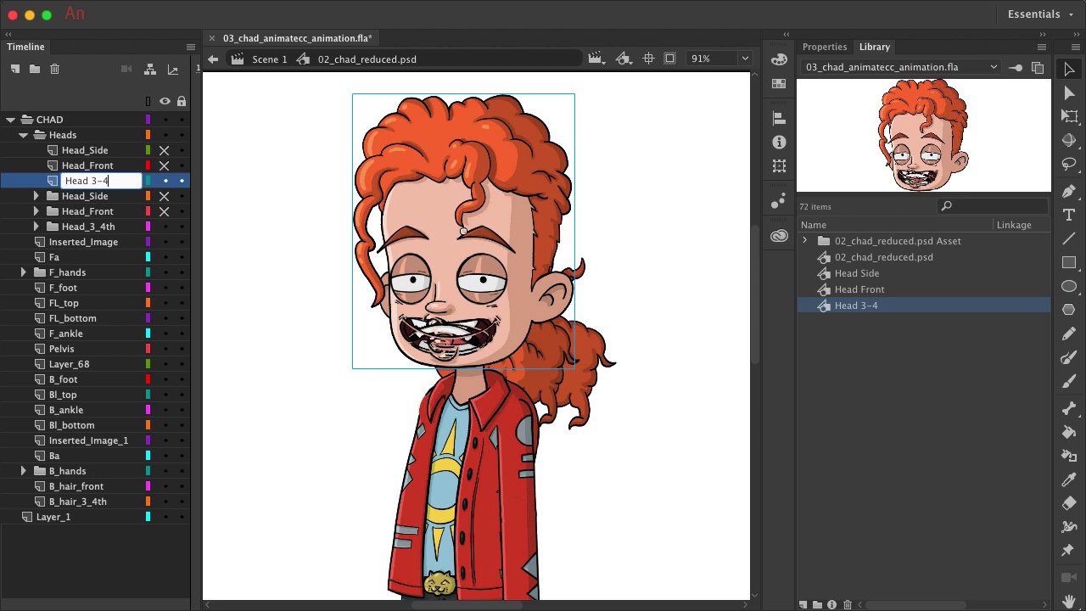
type("ths")
key("Return")
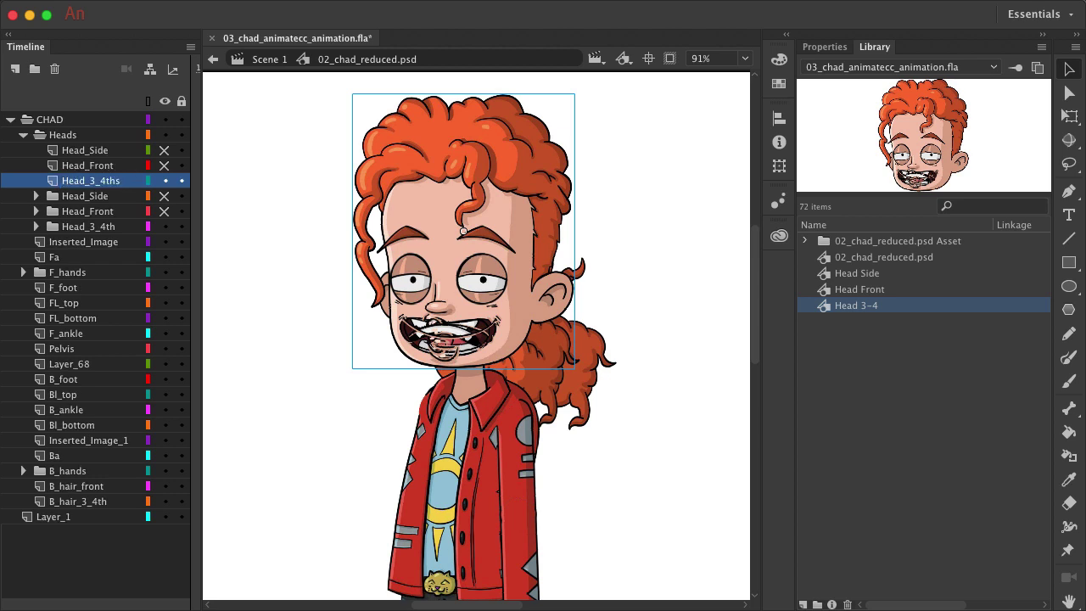
- Delete the three old Head_Side, Head_Front and Head_3_4th layer folders with their nested layers
left_click(95, 199)
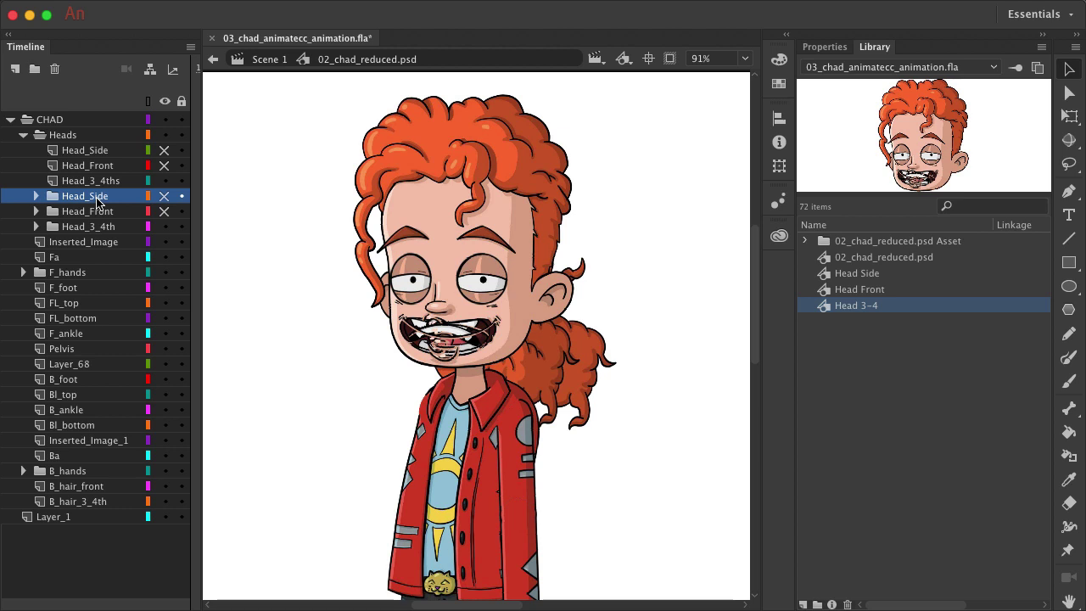
left_click(99, 229, "shift")
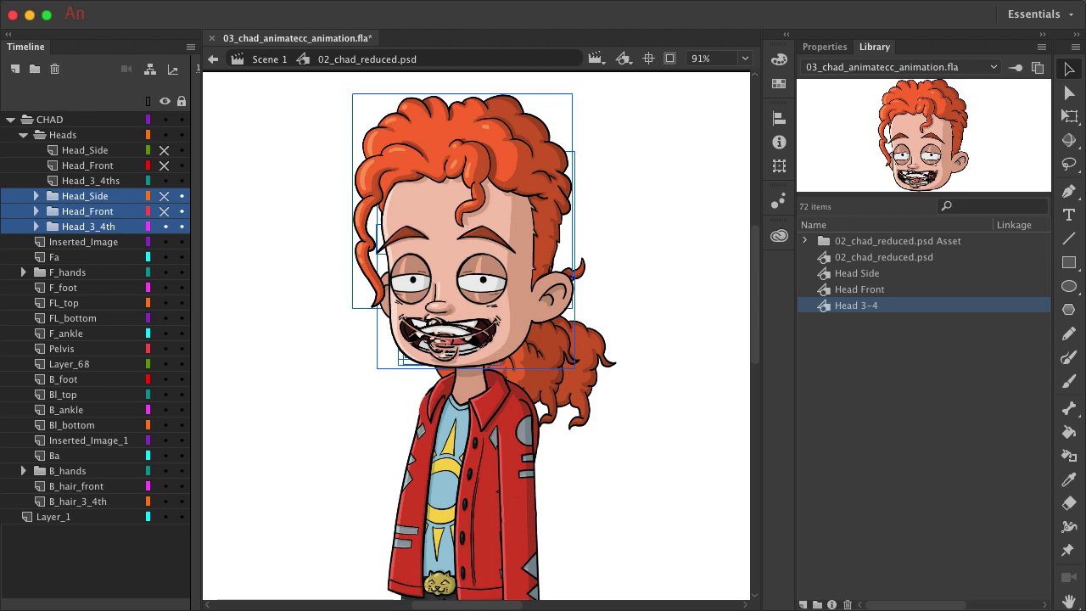
left_click_drag(538, 523, 381, 94)
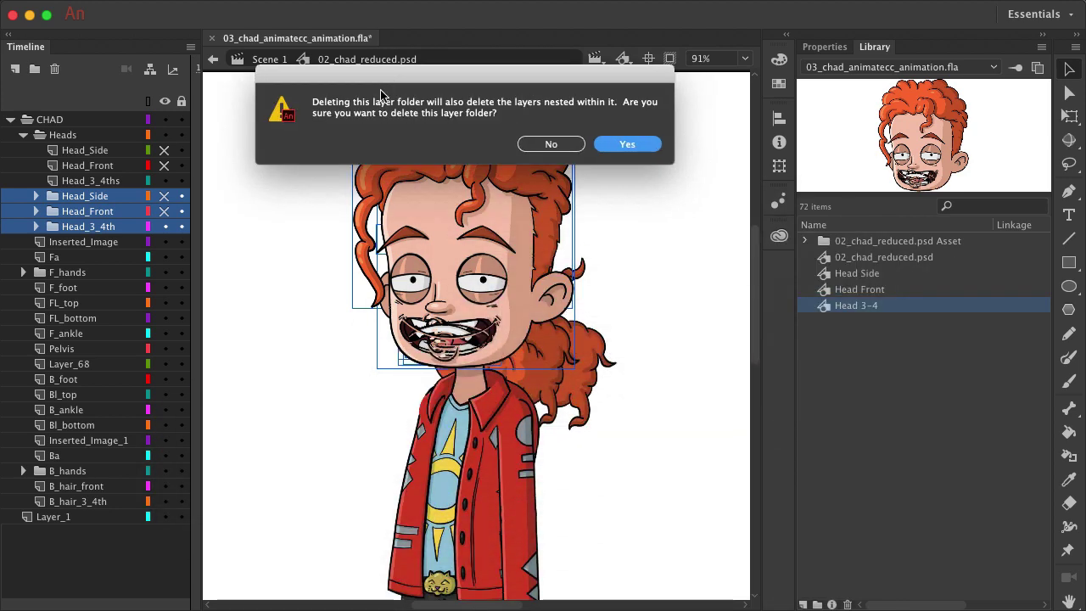
left_click(625, 146)
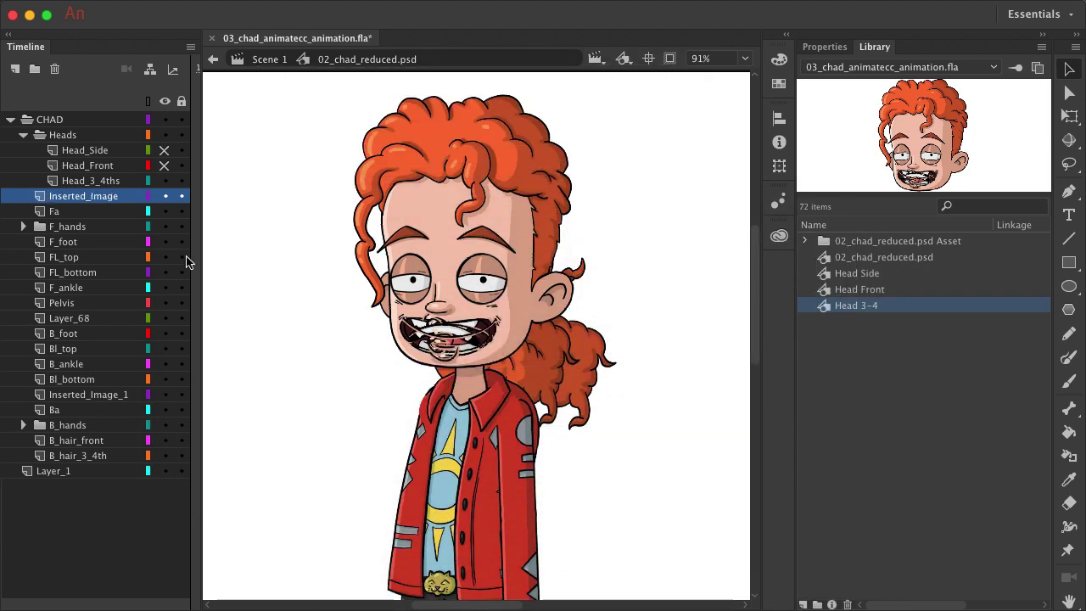
- Toggle the Head_Front and Head_Side layers' visibility to check each head, ending with all visible
left_click(164, 166)
left_click(163, 151)
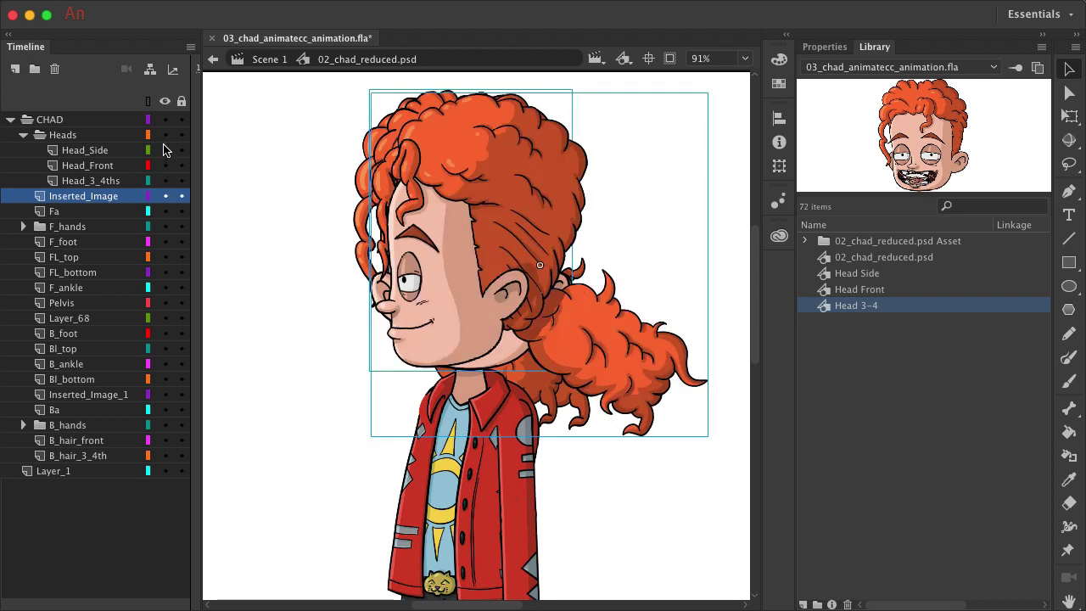
left_click(164, 150)
left_click(163, 166)
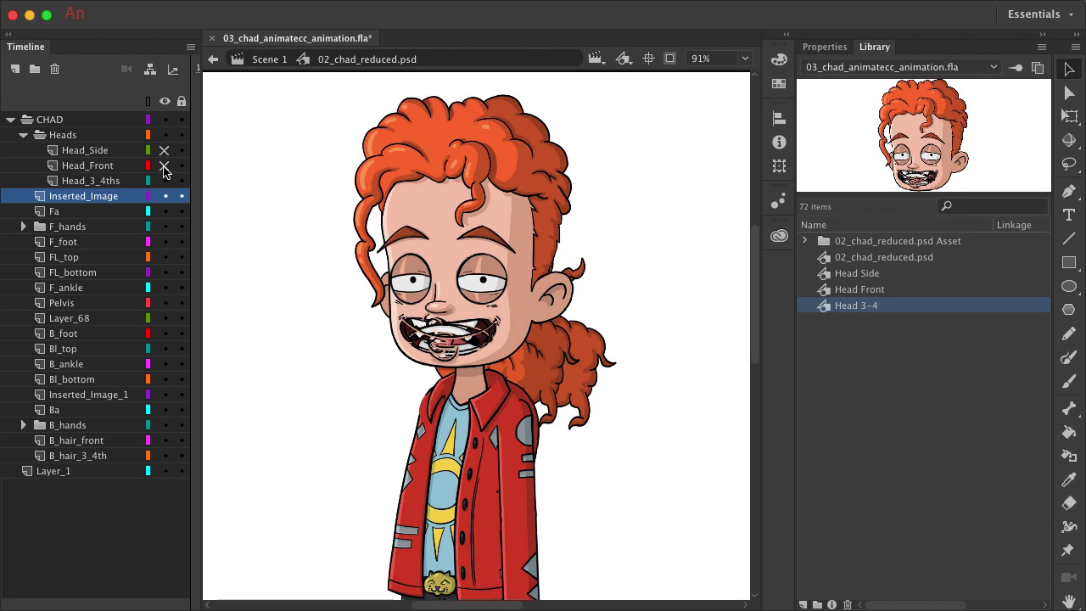
left_click(164, 165)
left_click(164, 150)
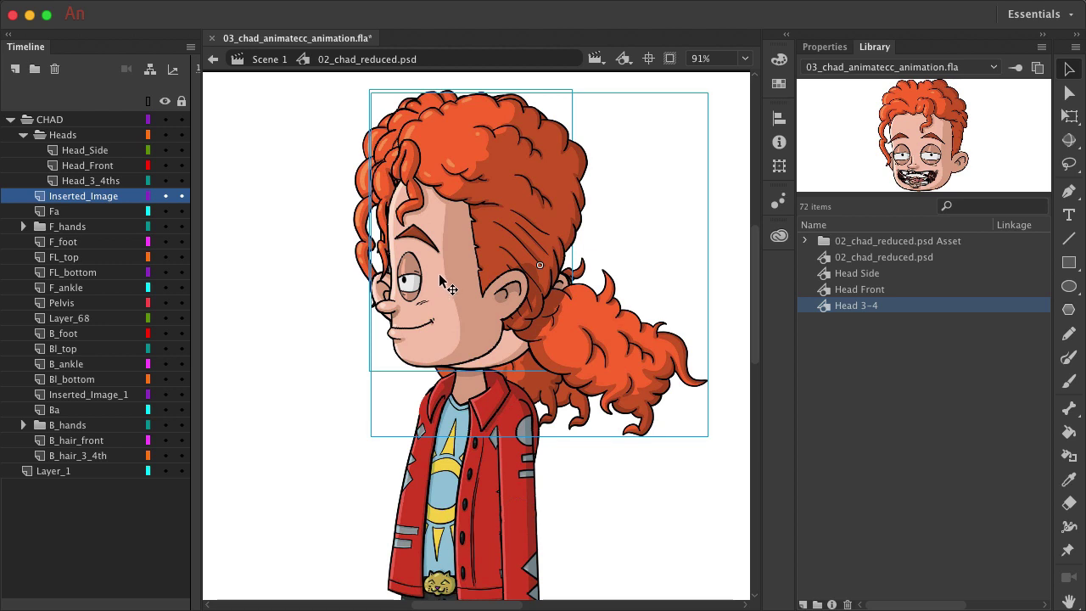
- Copy the three head layers Head_Side, Head_Front and Head_3_4ths
left_click(79, 153)
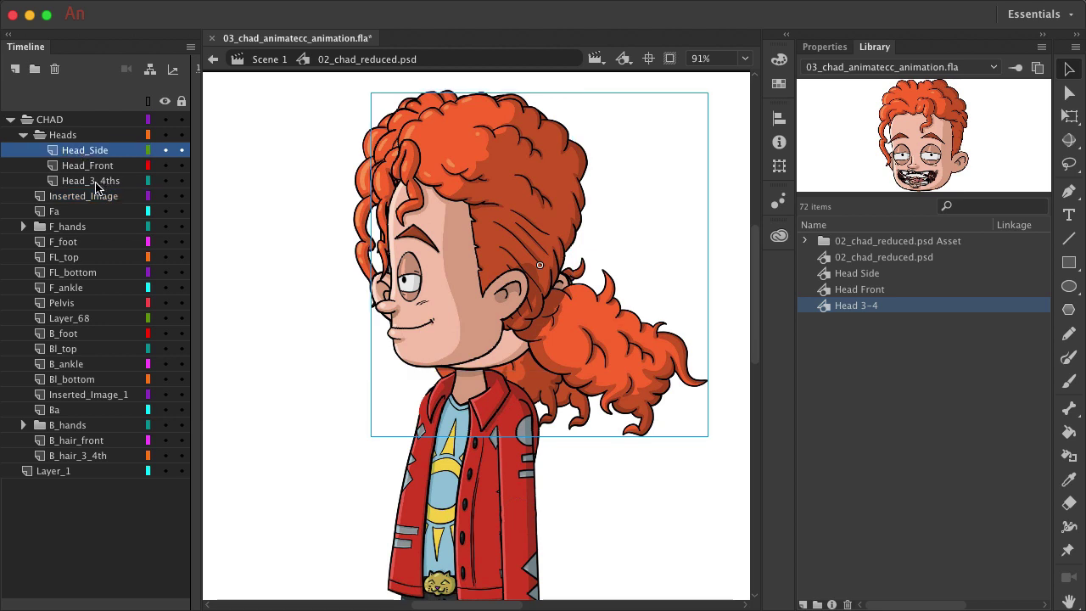
left_click(98, 186, "shift")
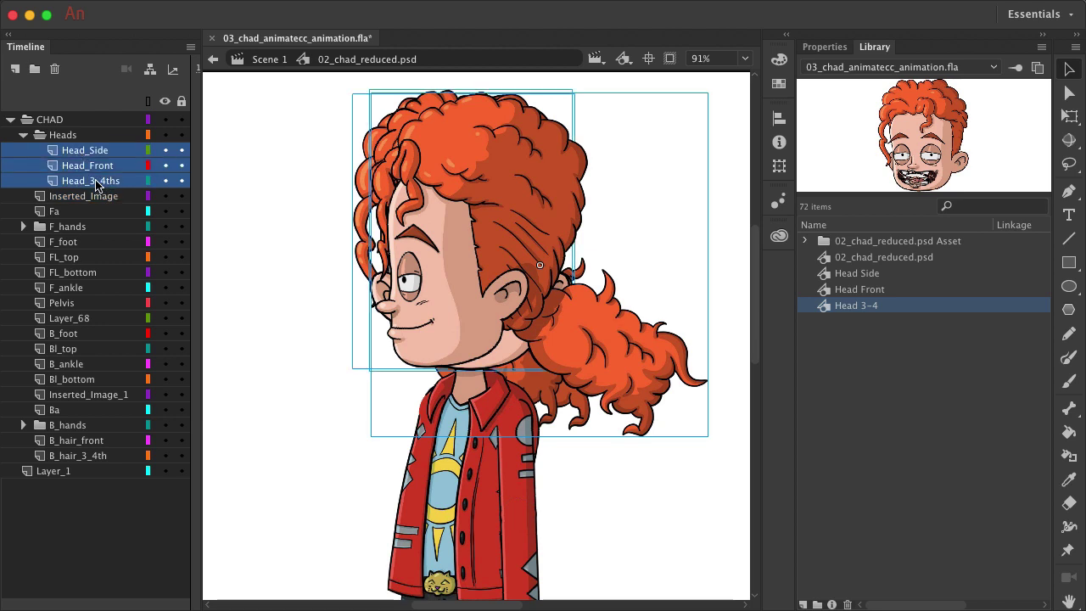
right_click(97, 185)
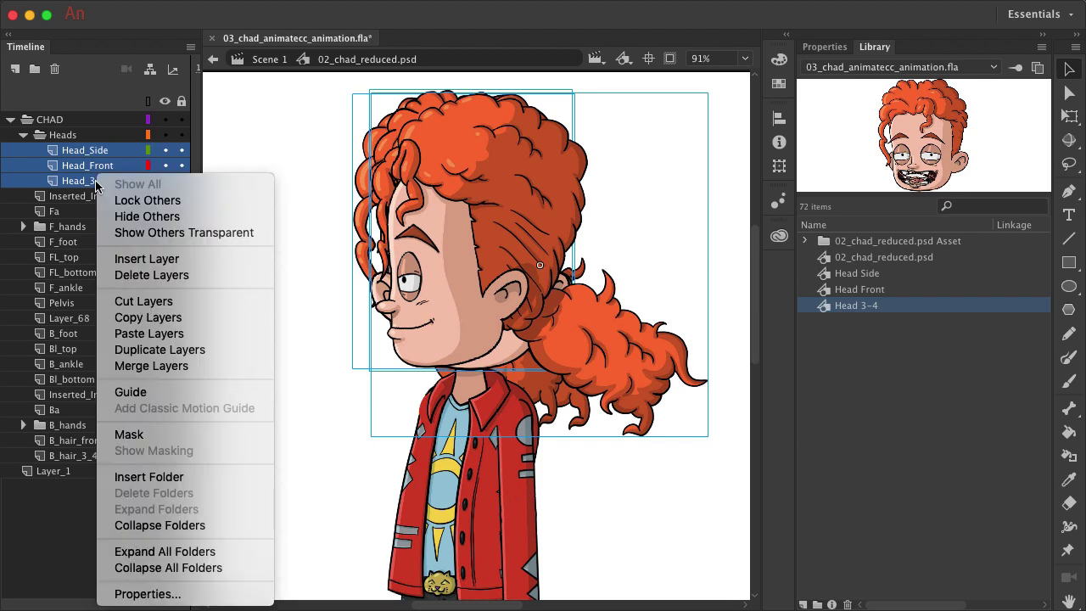
left_click(169, 317)
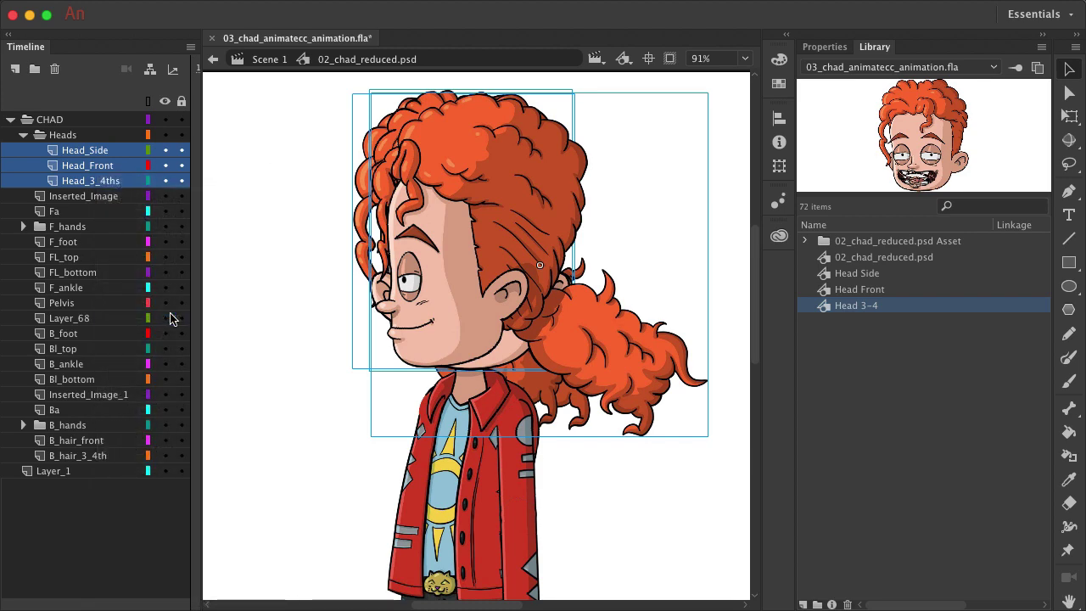
- Create a new graphic symbol named HEAD with Ctrl+F8
key("super+F8")
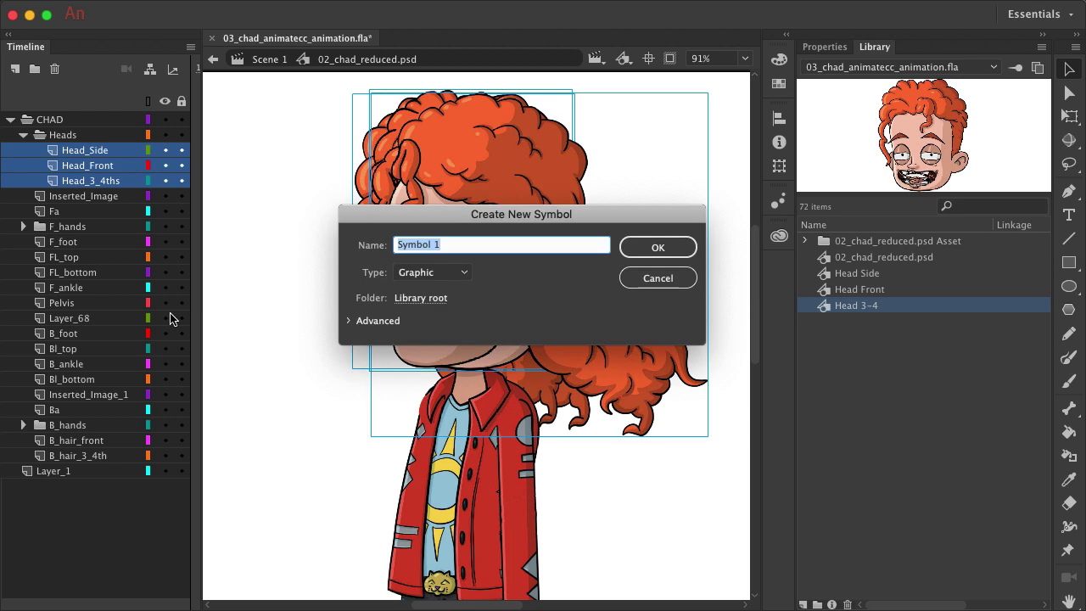
type("HEAD")
left_click(659, 247)
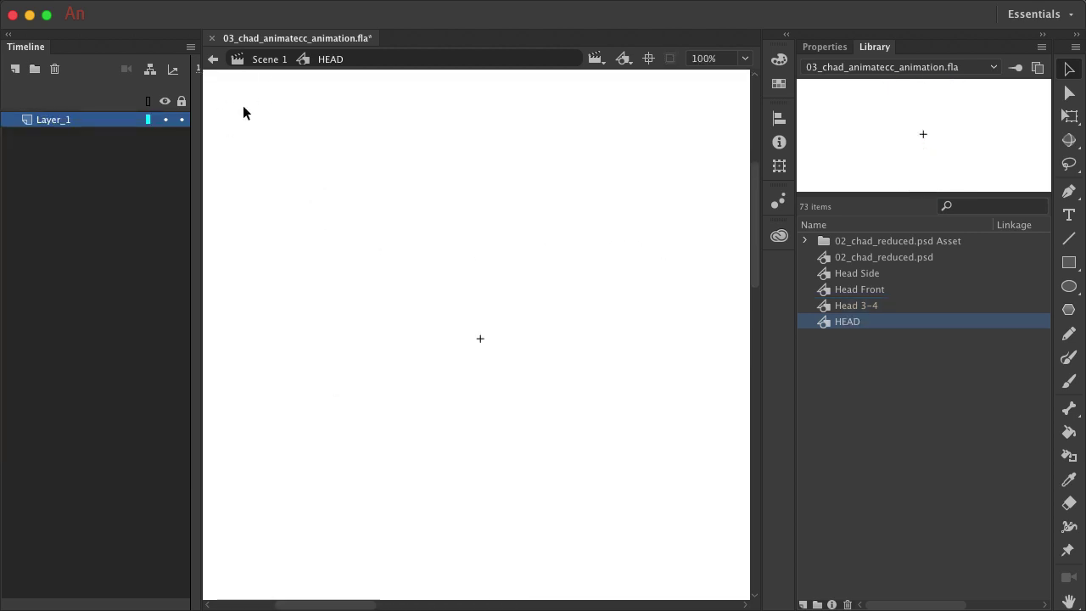
- Paste the three copied head layers into HEAD and delete its empty Layer_1
right_click(57, 124)
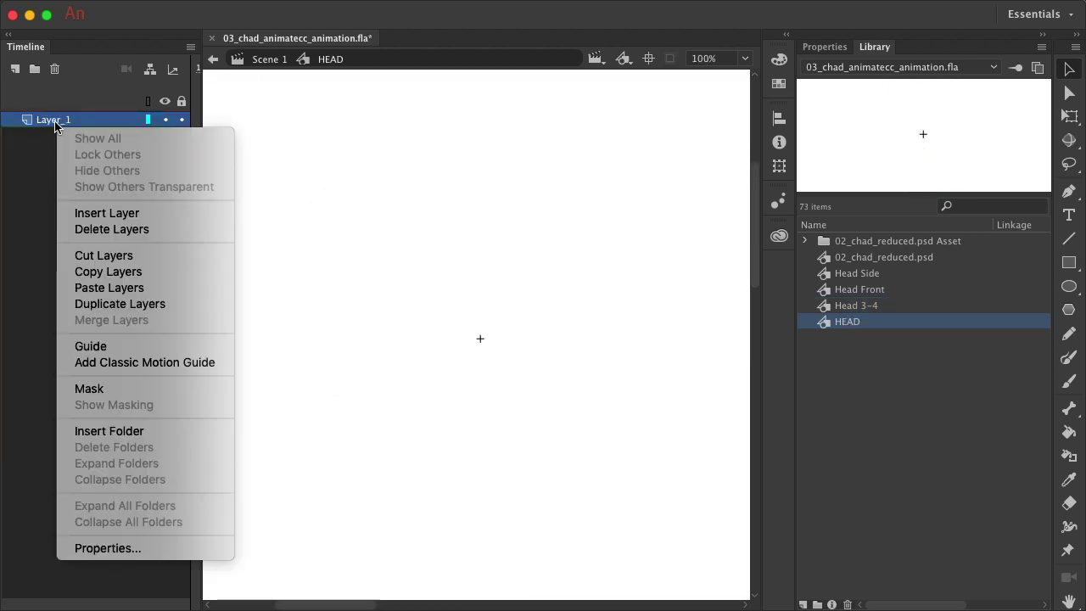
left_click(113, 287)
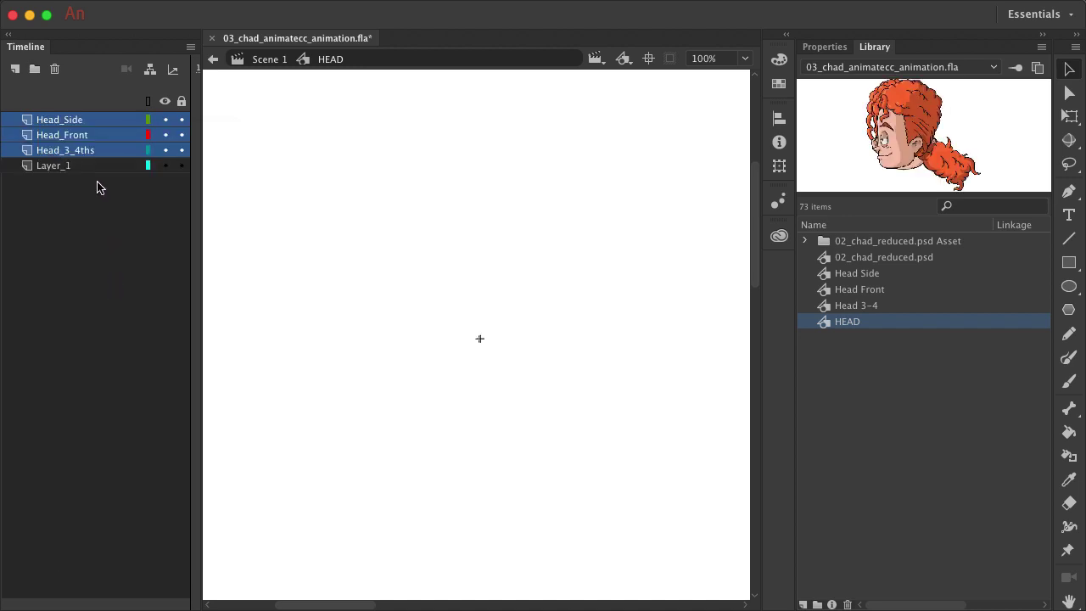
left_click(95, 166)
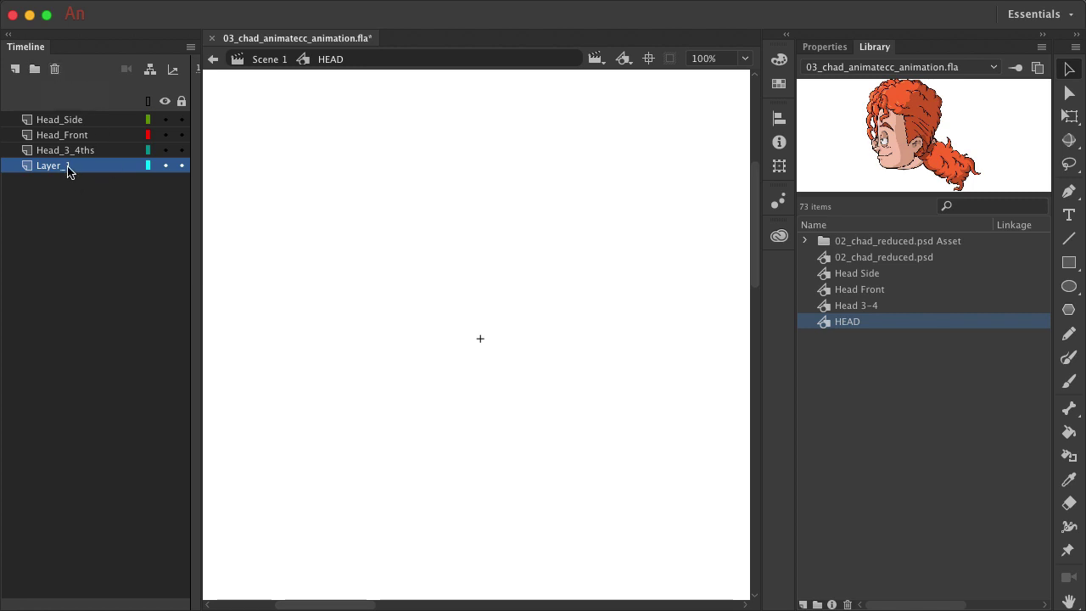
left_click(54, 72)
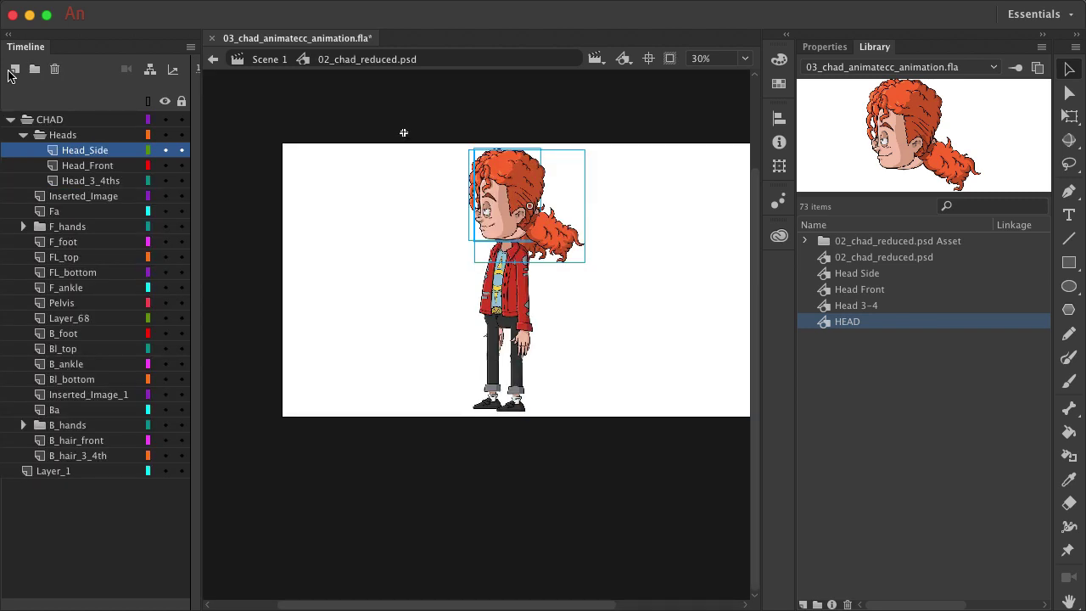
- Add a new layer inside the CHAD folder and name it HEAD
left_click(52, 124)
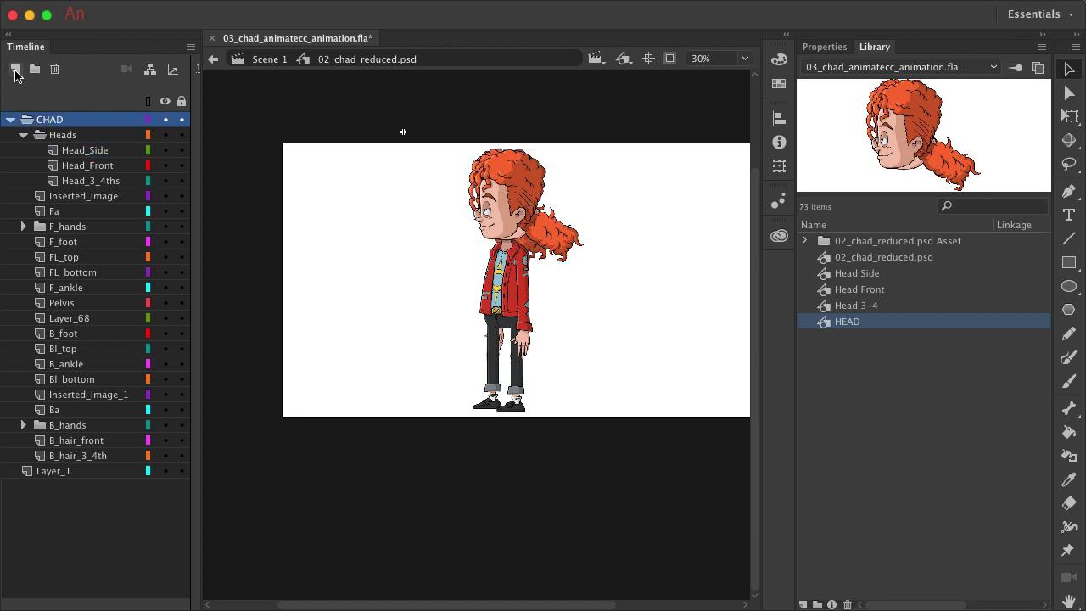
left_click(16, 69)
left_click_drag(58, 125, 66, 136)
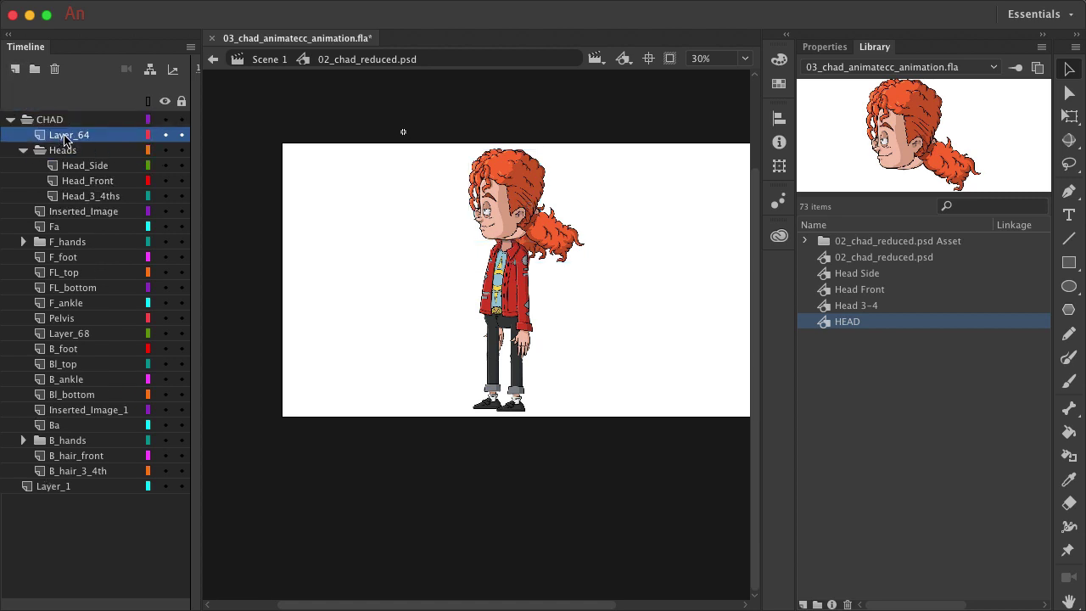
double_click(69, 136)
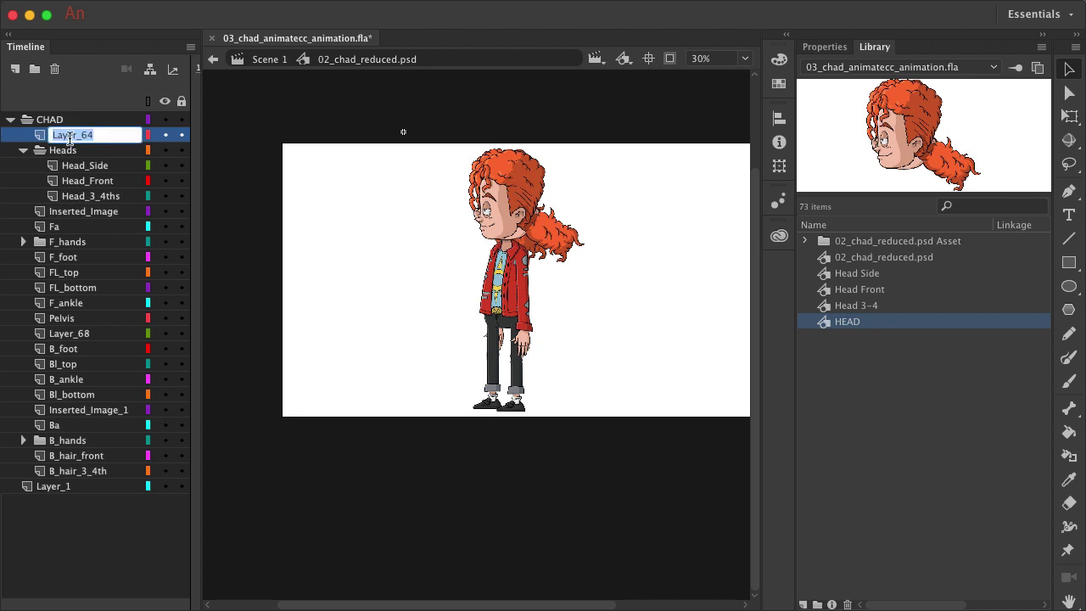
type("HEAD")
key("Return")
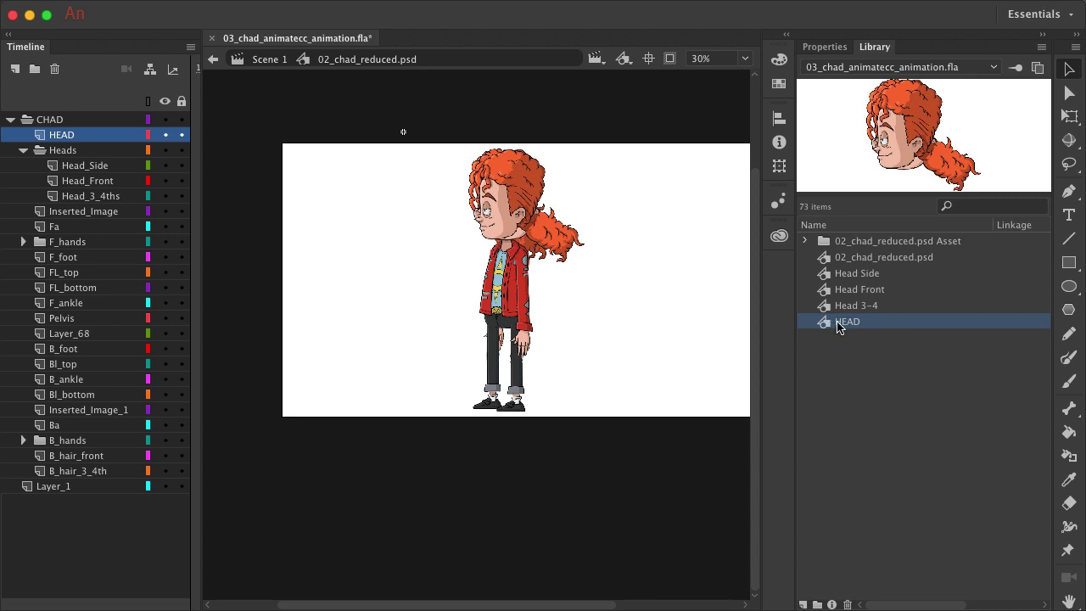
- Place a HEAD symbol instance on the stage over the character's head
left_click_drag(848, 325, 435, 244)
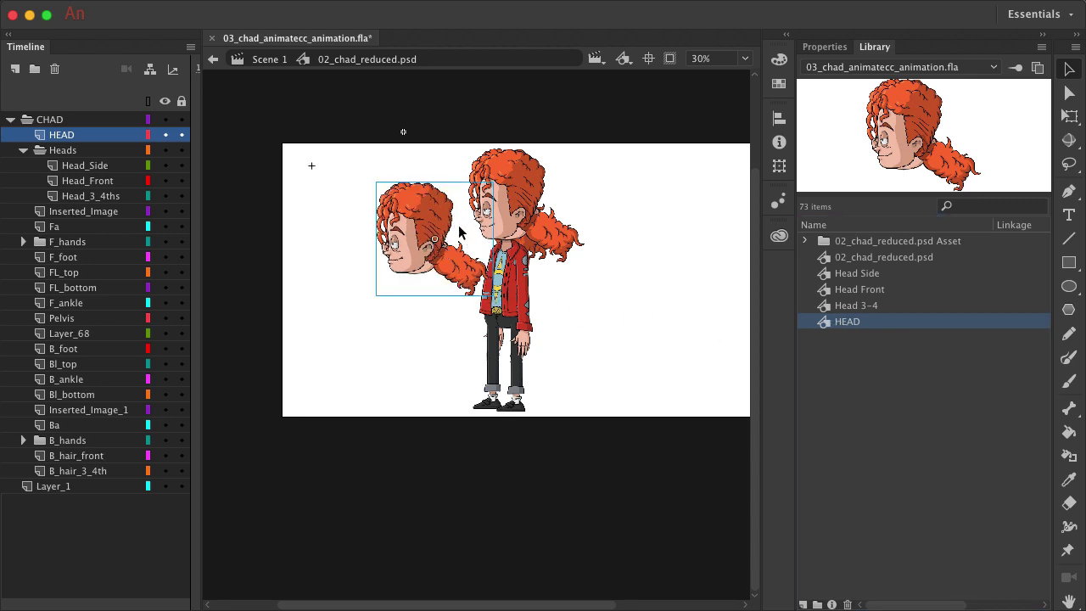
scroll(460, 219, "up", 3)
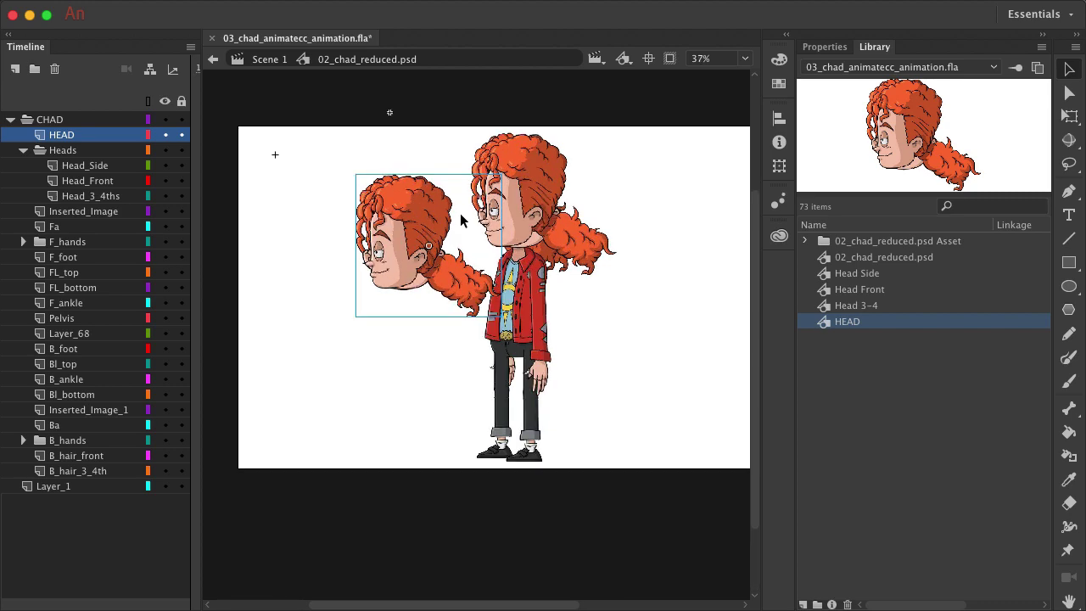
left_click_drag(346, 232, 523, 180)
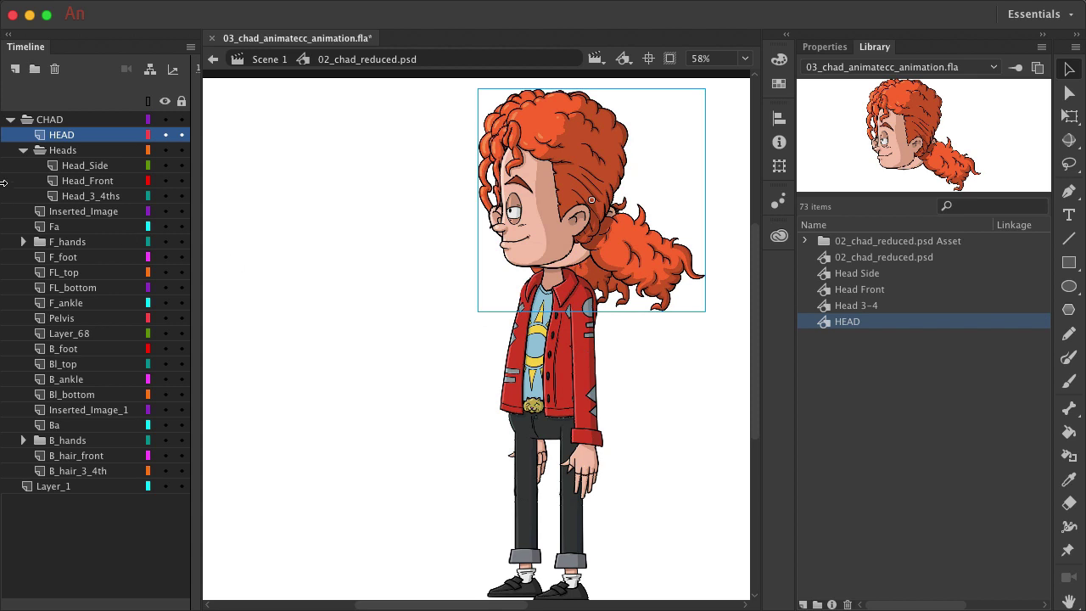
- Delete the Heads folder with its three nested head layers, then select the HEAD layer
left_click(63, 152)
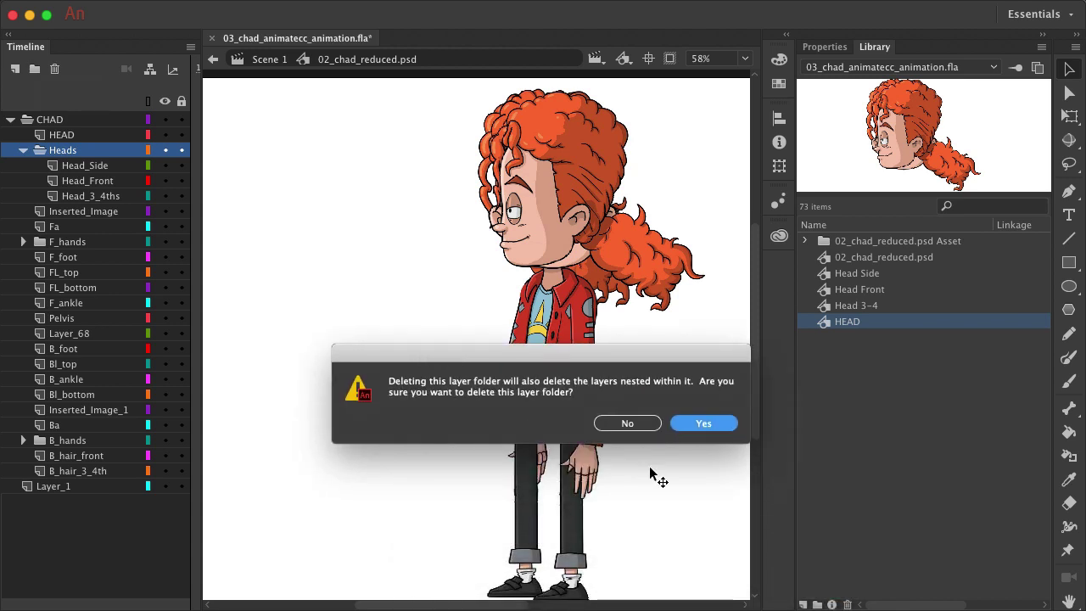
left_click(700, 423)
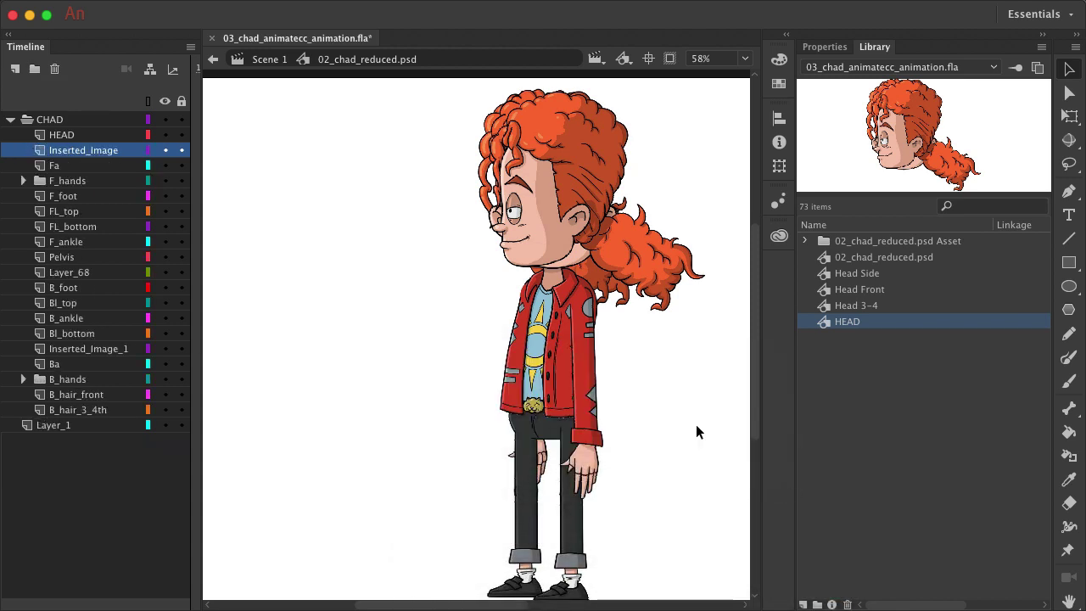
left_click(52, 136)
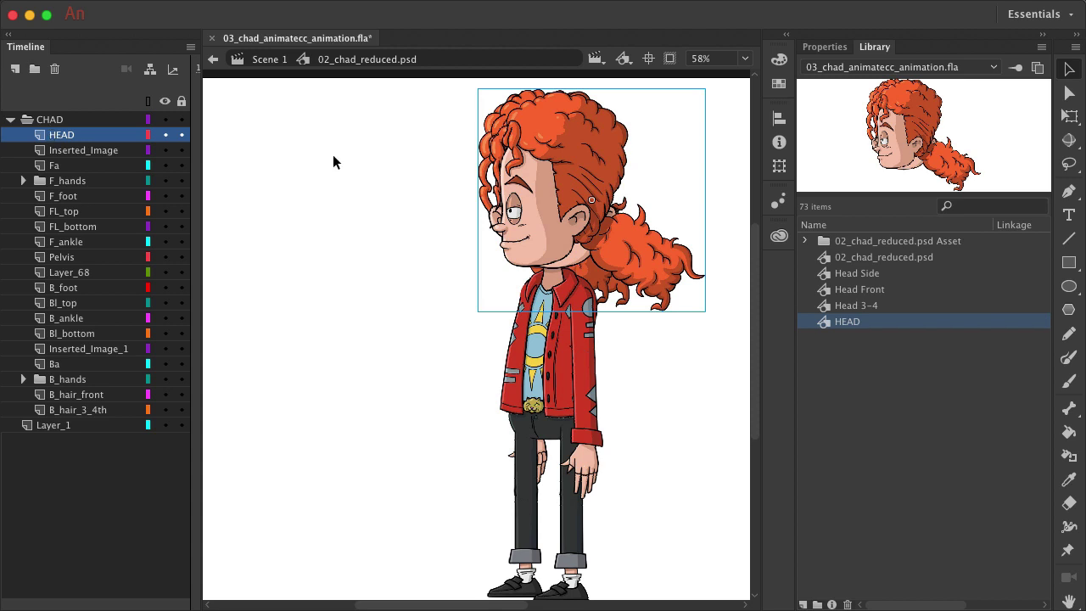
- Inside the HEAD symbol, move the front and 3/4 head keyframes to frames 2 and 3 of Head_Side
double_click(552, 164)
left_click_drag(198, 135, 688, 148)
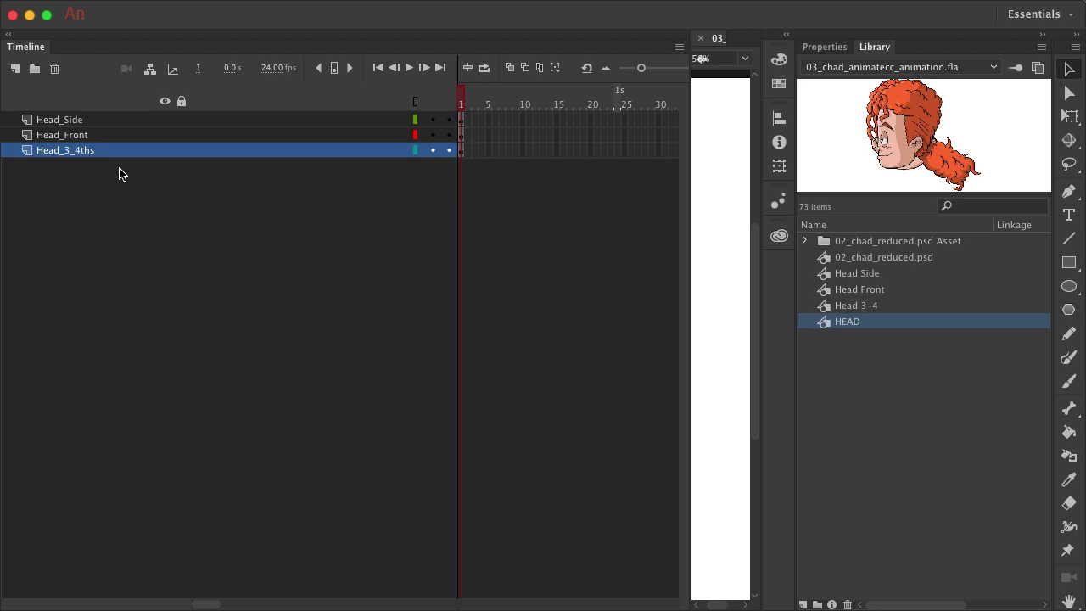
left_click(66, 122)
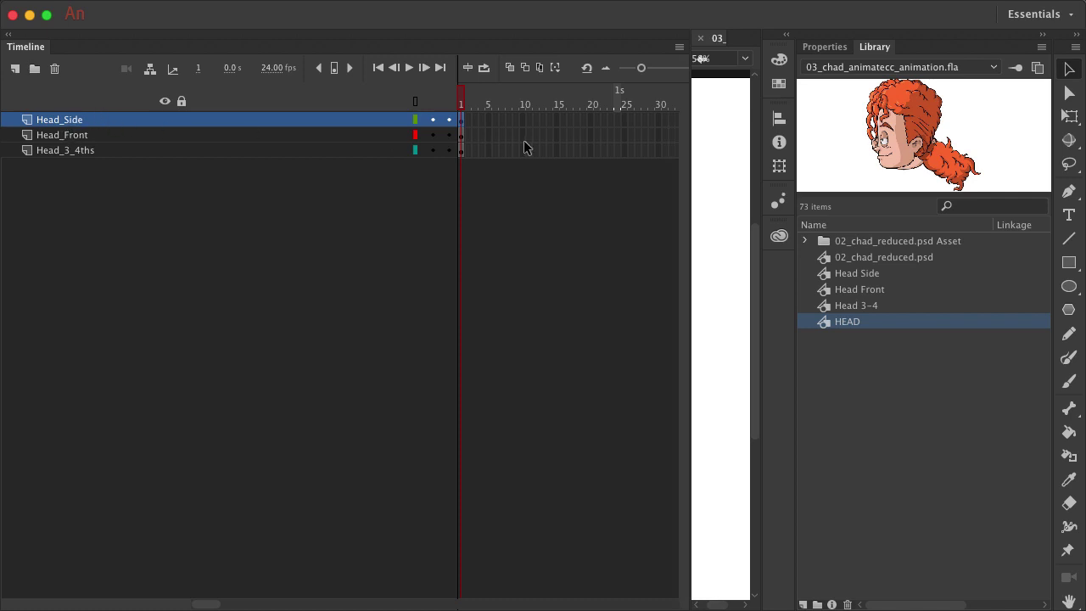
left_click(68, 136)
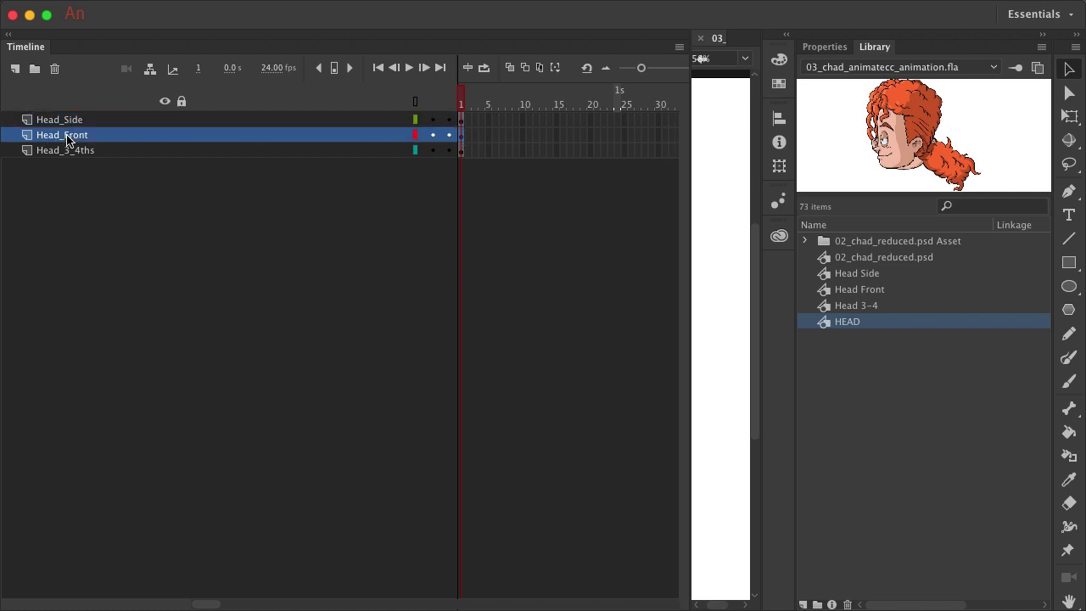
left_click(462, 135)
left_click_drag(465, 129, 466, 124)
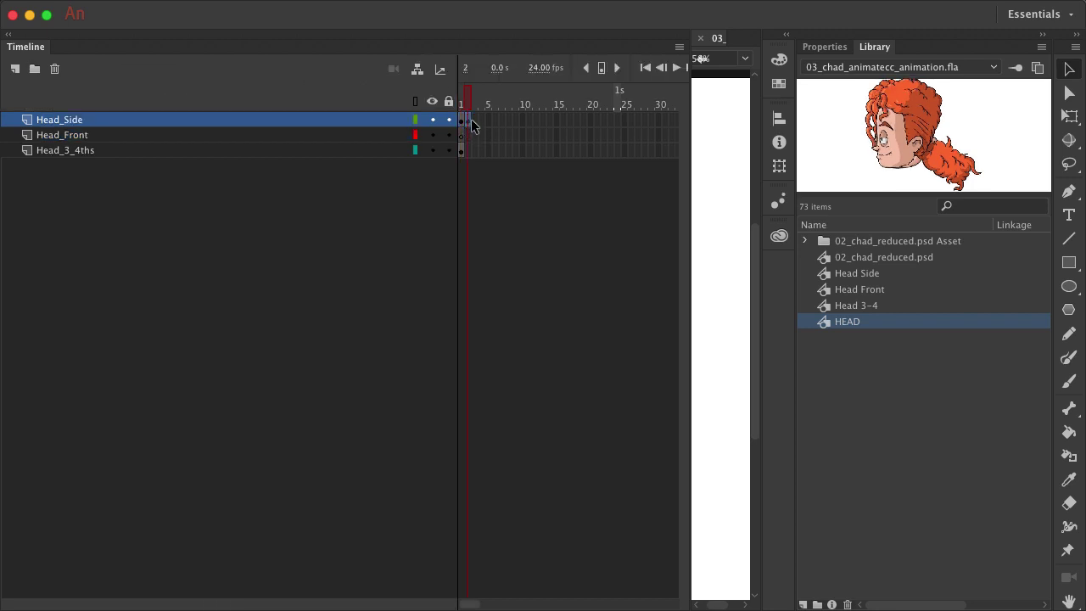
left_click(460, 150)
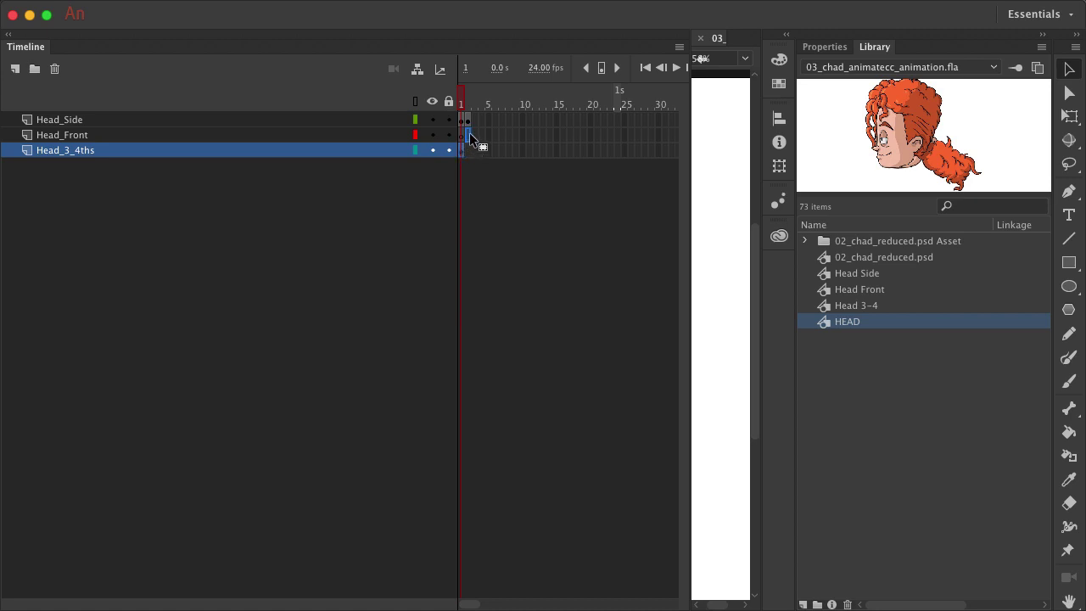
left_click_drag(473, 123, 473, 123)
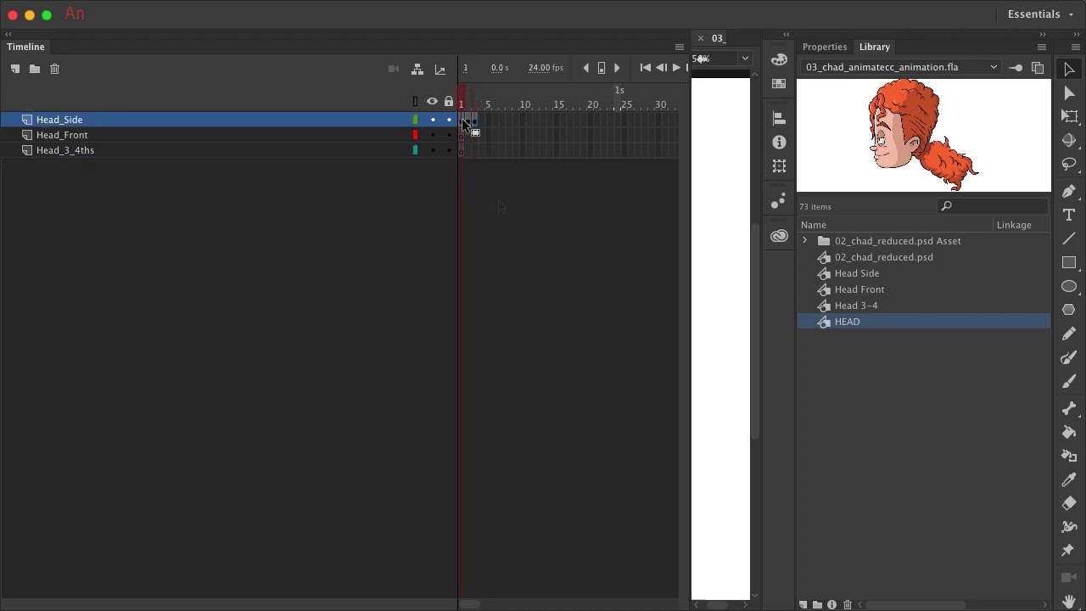
- Delete the empty Head_Front and Head_3_4ths layers and rename Head_Side to HEAD
left_click(84, 140)
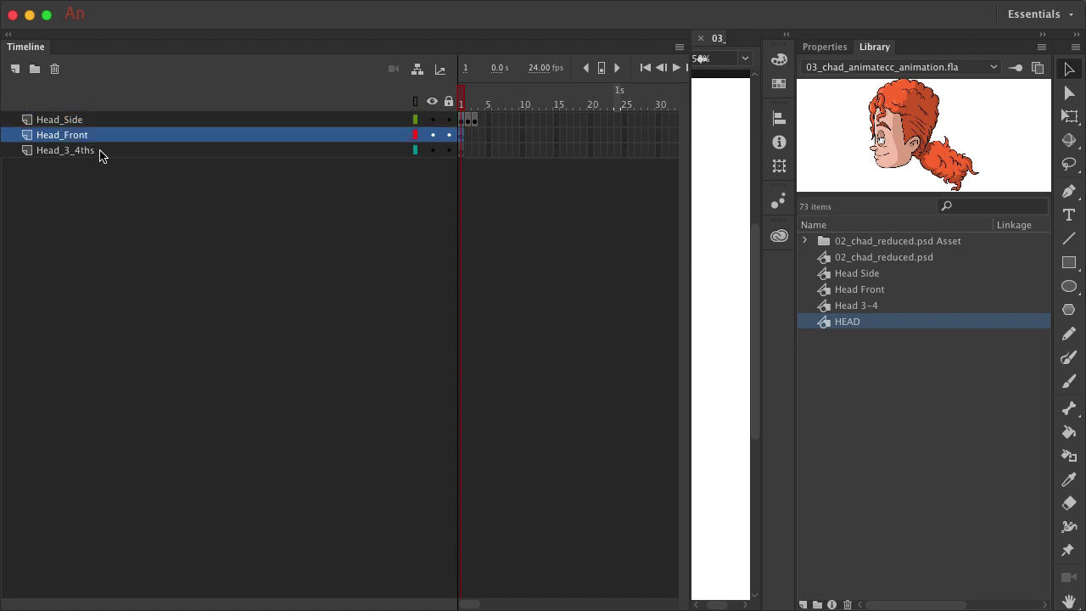
left_click(99, 151, "shift")
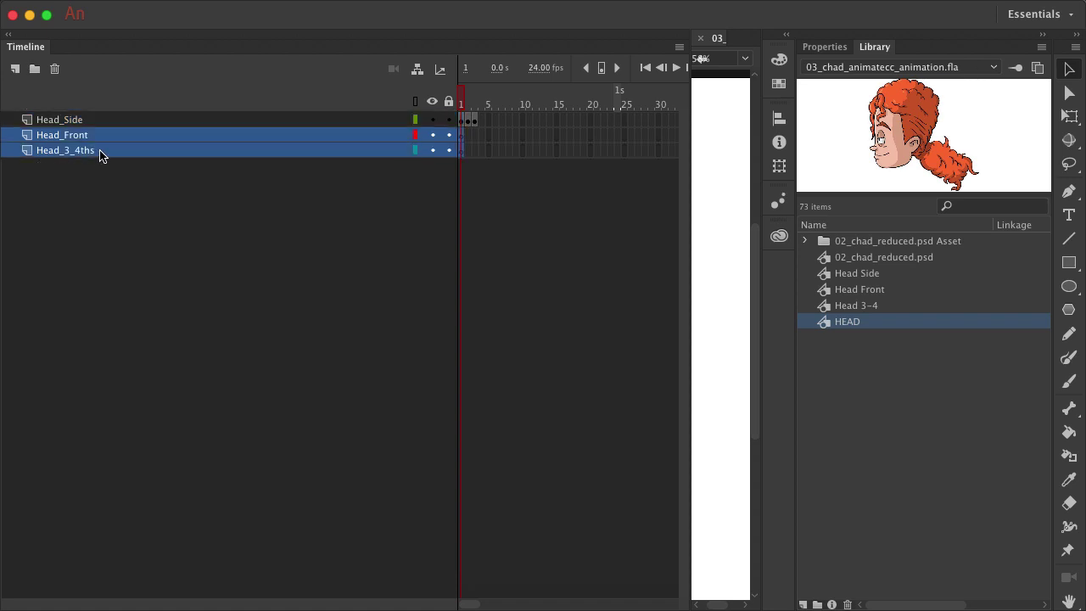
left_click(56, 74)
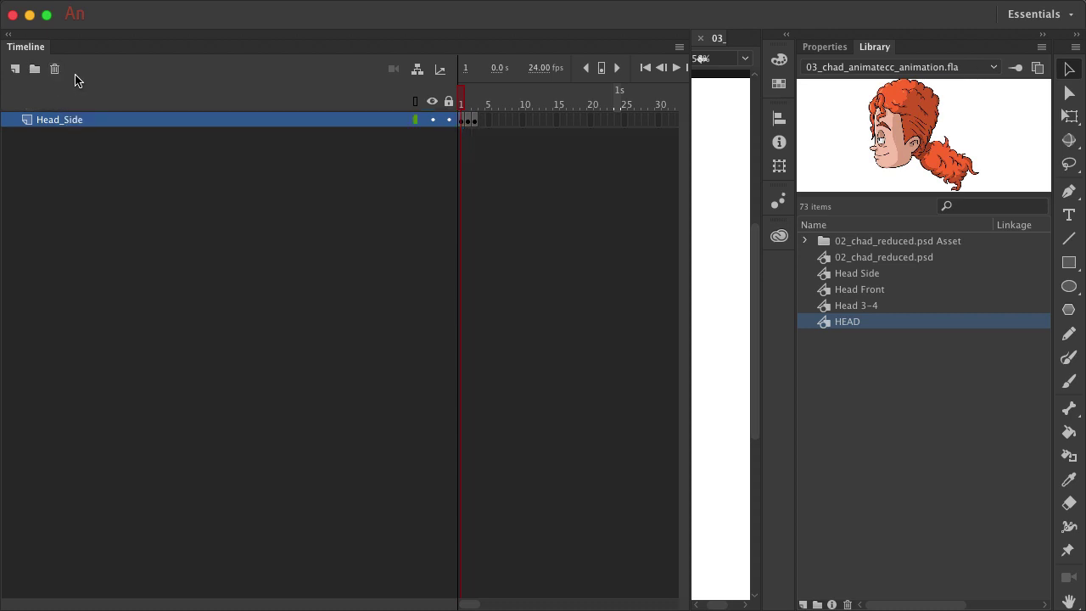
double_click(61, 123)
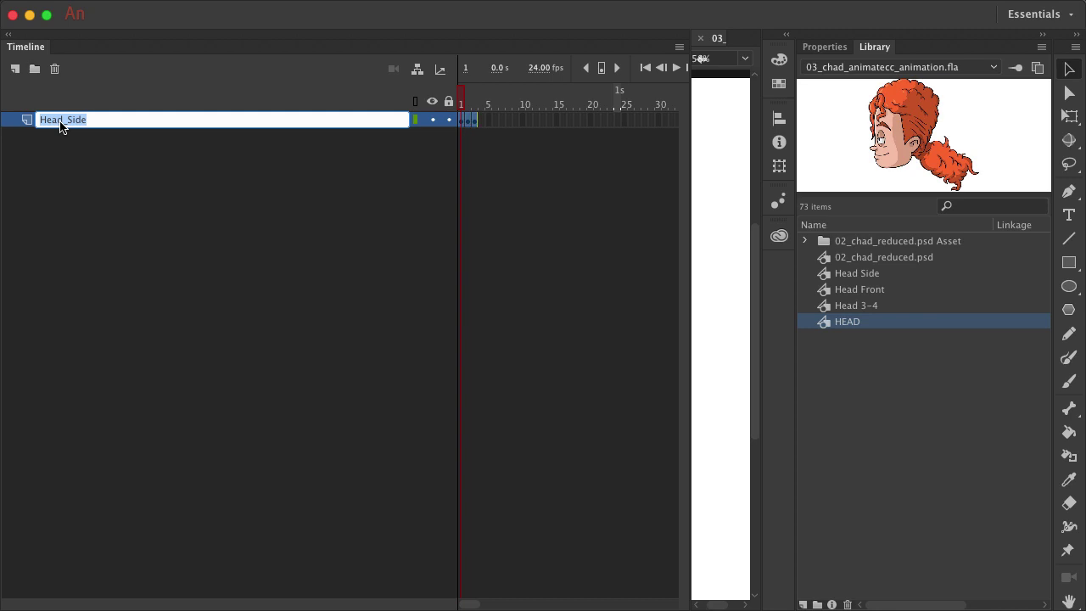
type("HEAD")
key("Return")
left_click(475, 131)
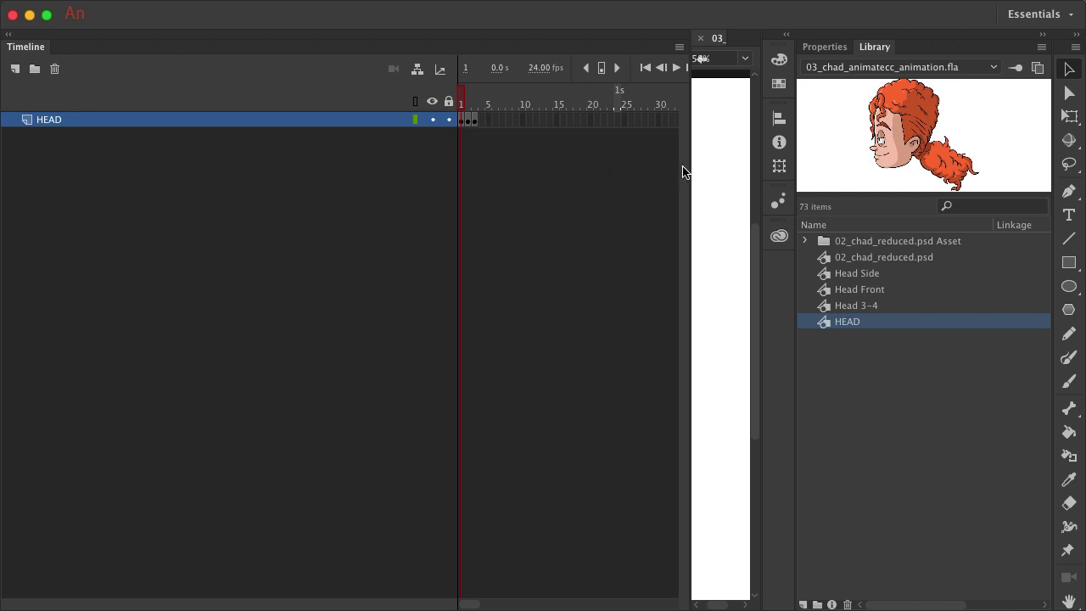
- Narrow the timeline, exit to the main scene, and hide the B_hair_front and B_hair_3_4th layers
left_click_drag(691, 167, 92, 178)
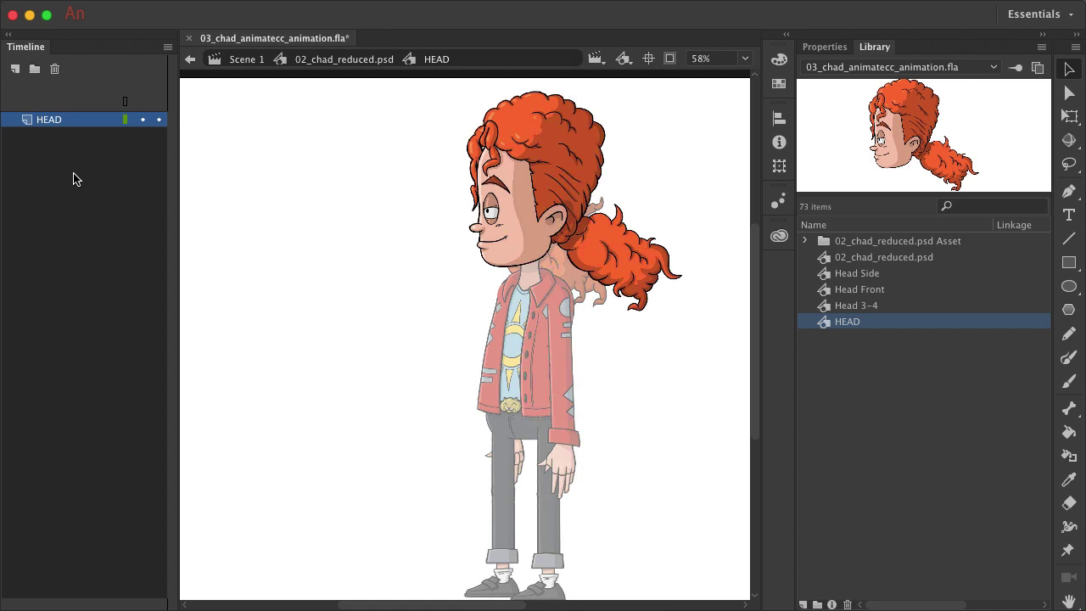
left_click(348, 60)
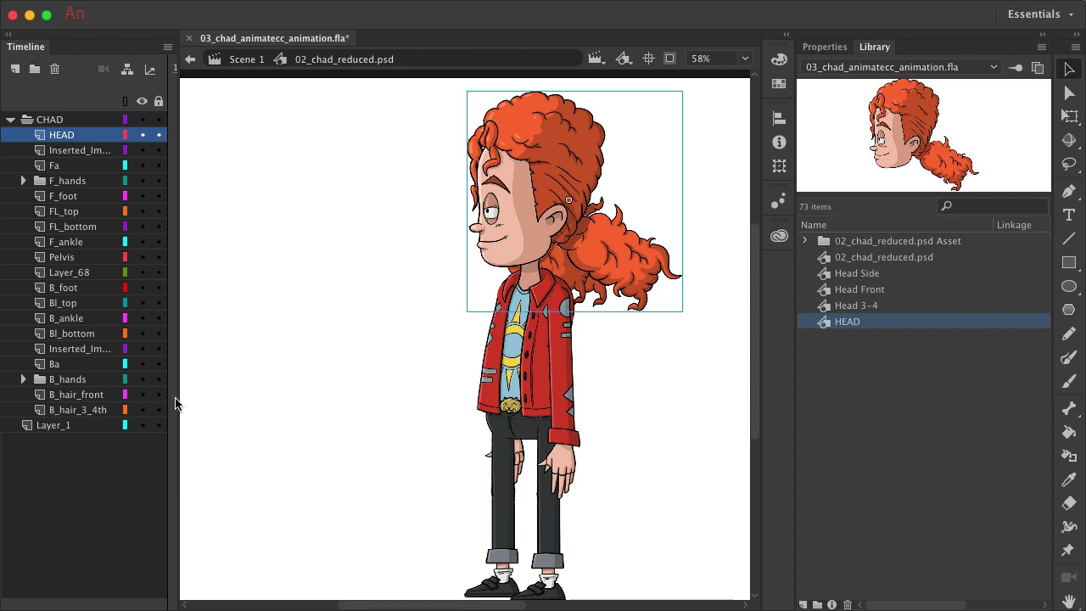
left_click(141, 395)
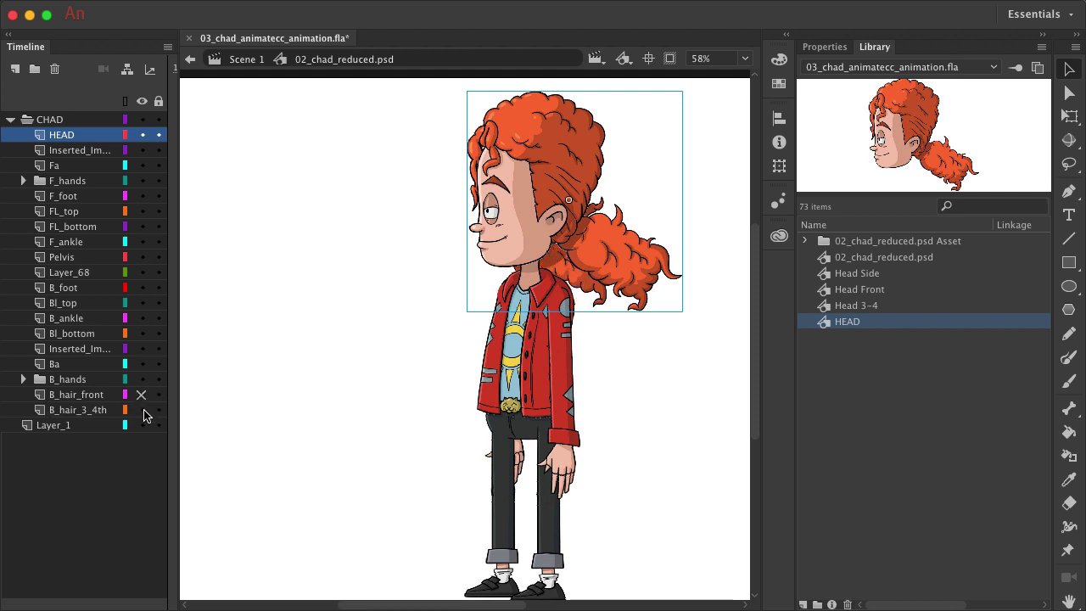
left_click(142, 410)
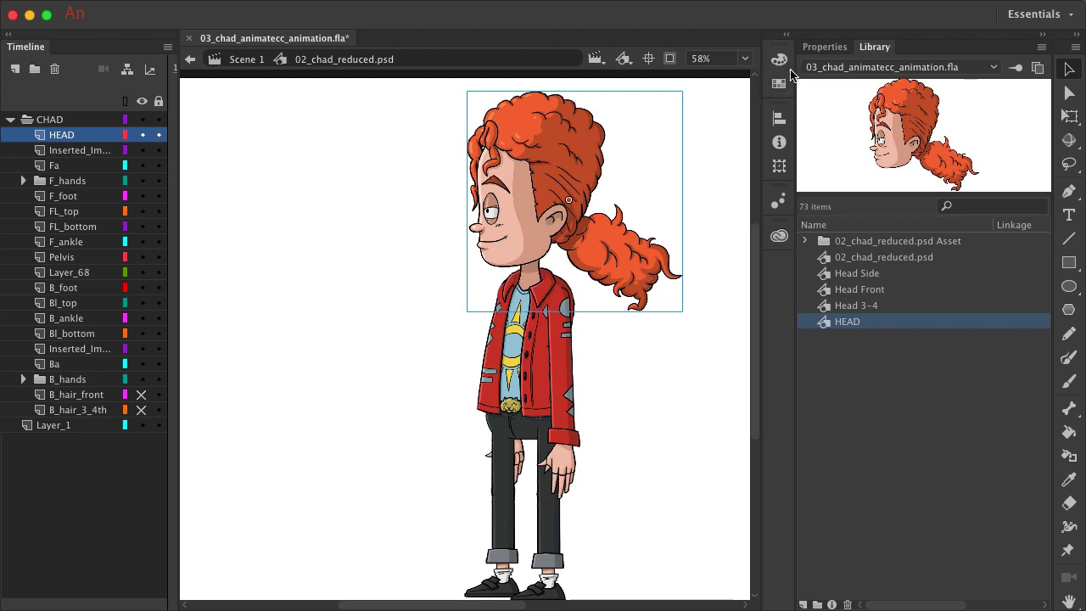
- Show the HEAD instance's looping properties and scrub First frame to preview the head poses, ending at 1
left_click(824, 49)
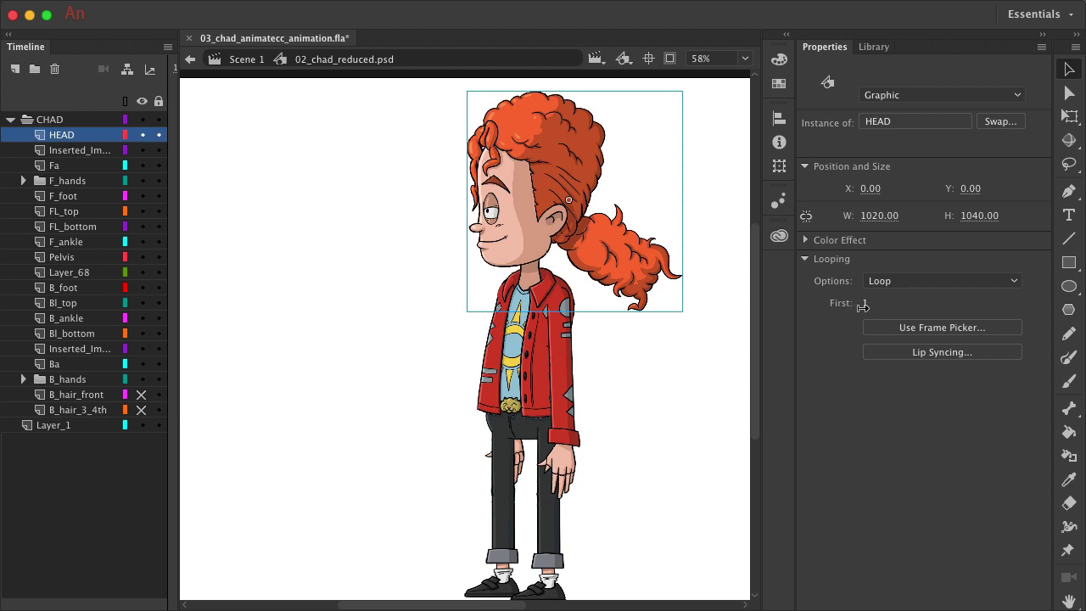
mouse_move(865, 305)
left_mouse_down()
mouse_move(874, 310)
mouse_move(865, 308)
left_mouse_up()
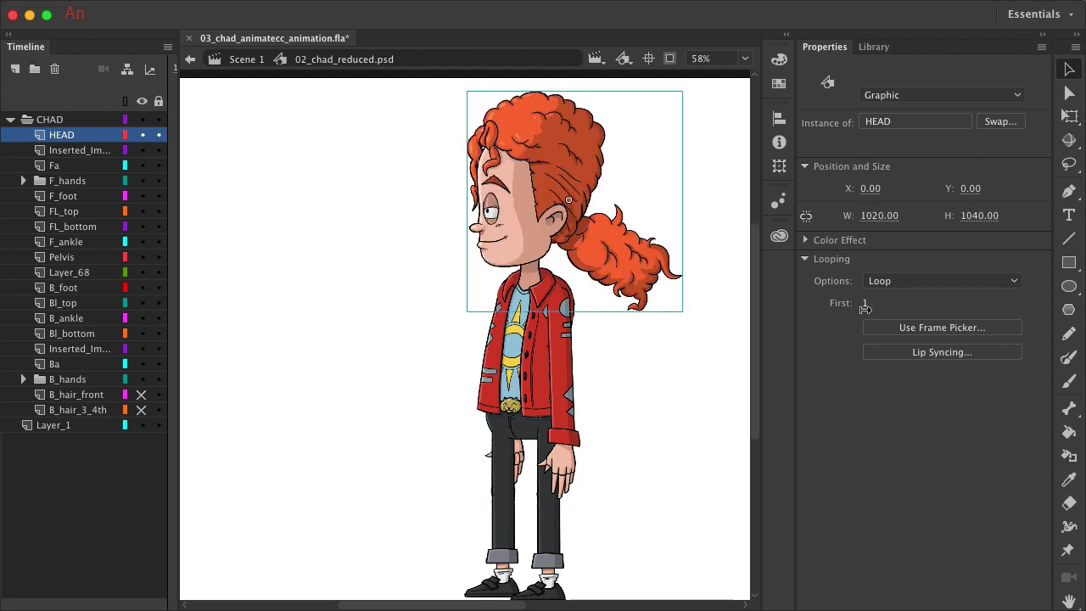